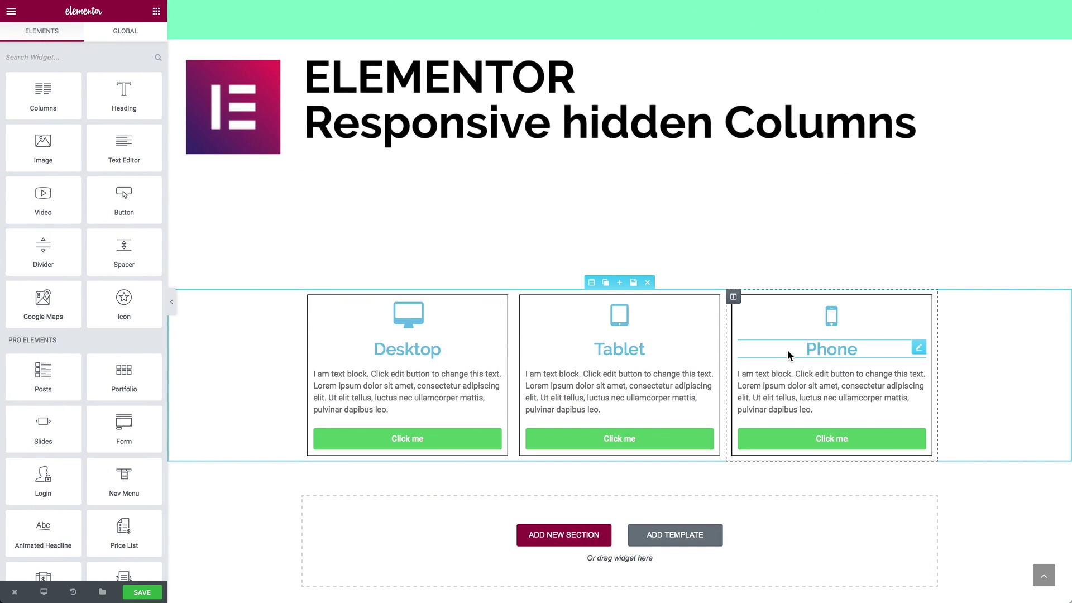
- Open the card section's Advanced > Responsive visibility settings
click(591, 281)
click(139, 39)
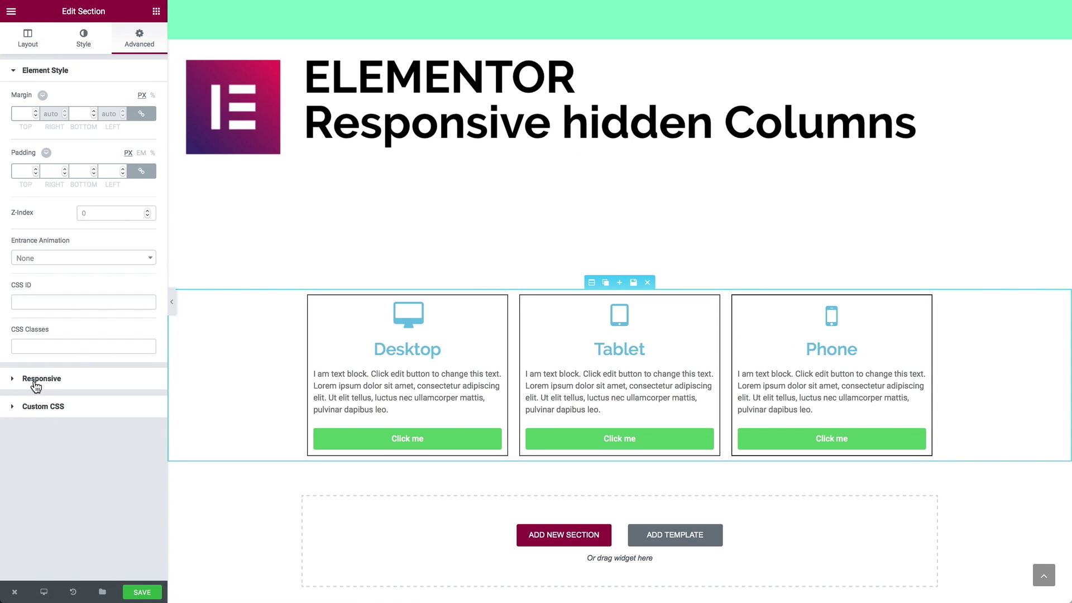
click(35, 379)
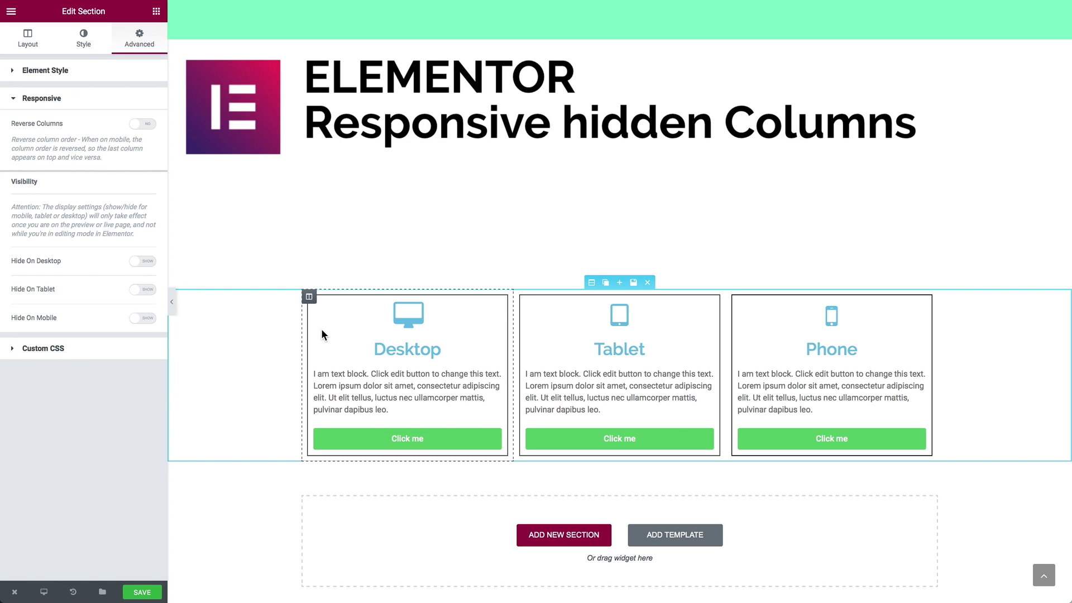
- Check the Desktop icon's responsive options, then the Desktop column's, which show only Mobile Width Default
click(390, 310)
click(143, 37)
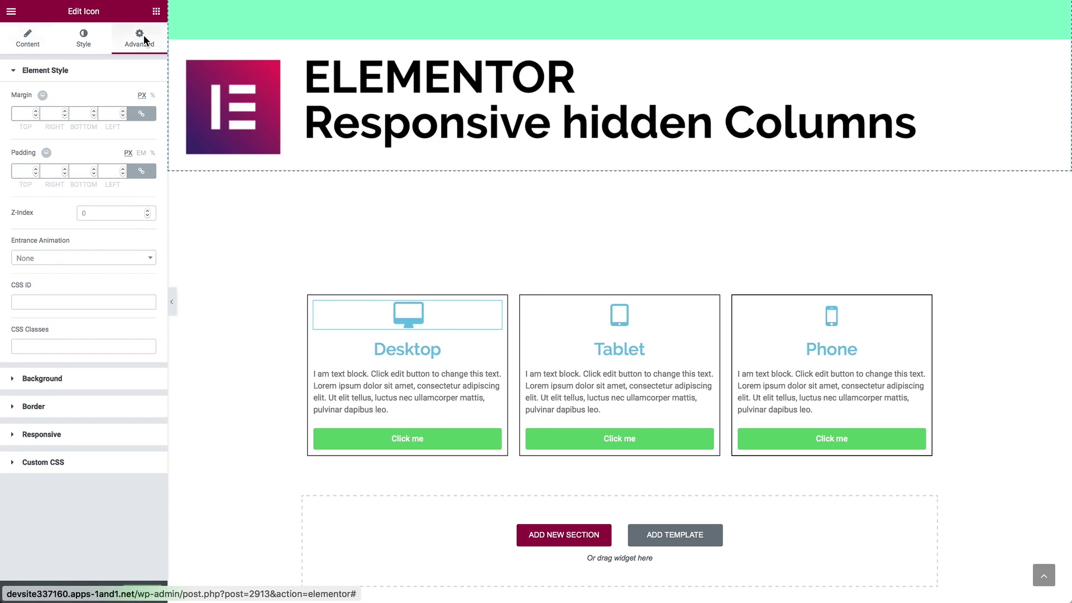
click(26, 426)
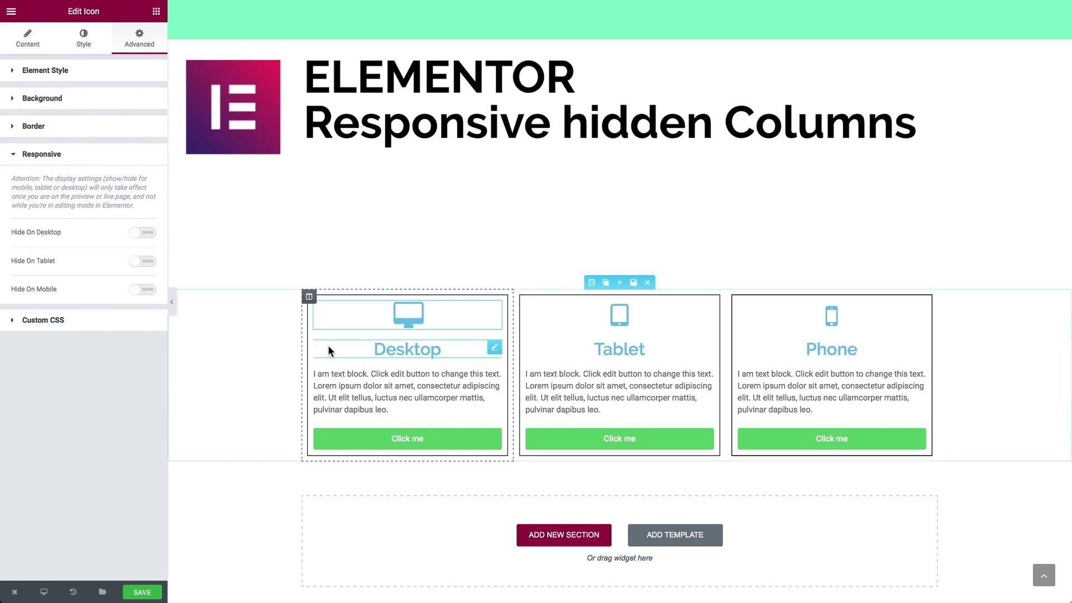
click(310, 298)
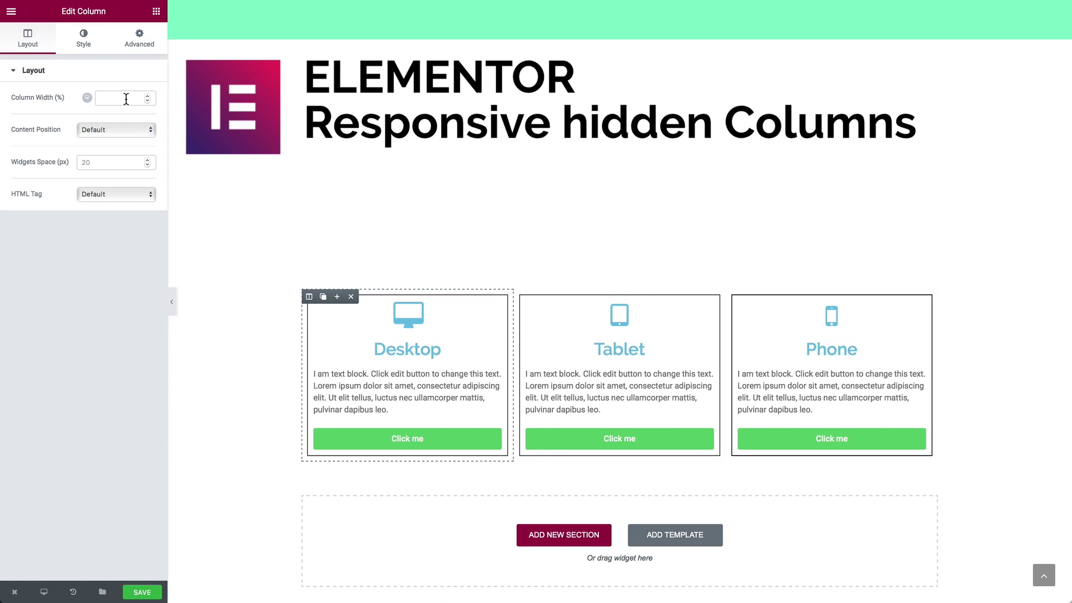
click(143, 43)
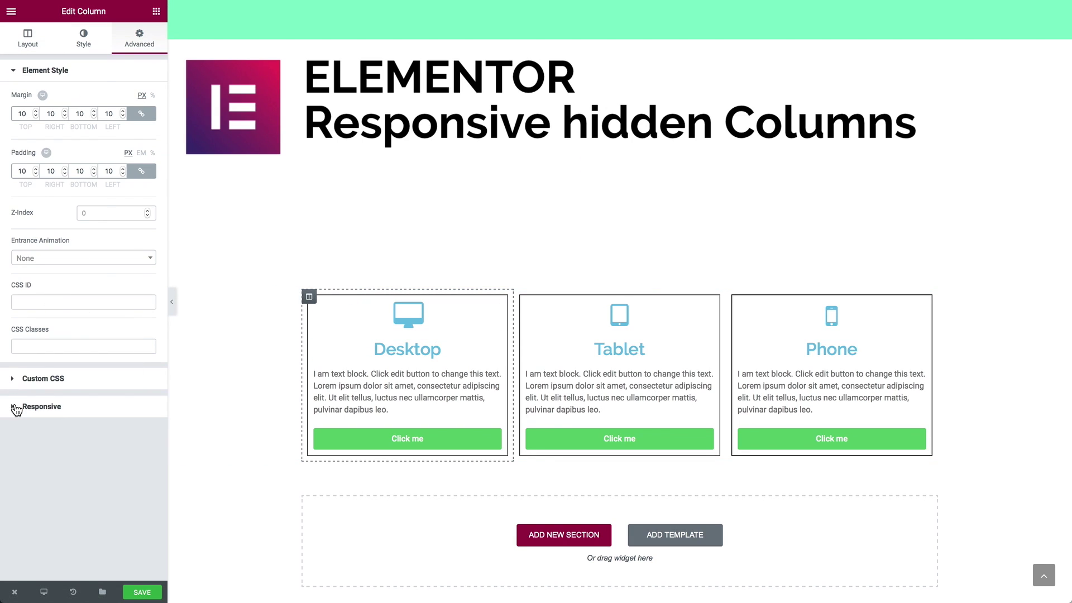
click(16, 408)
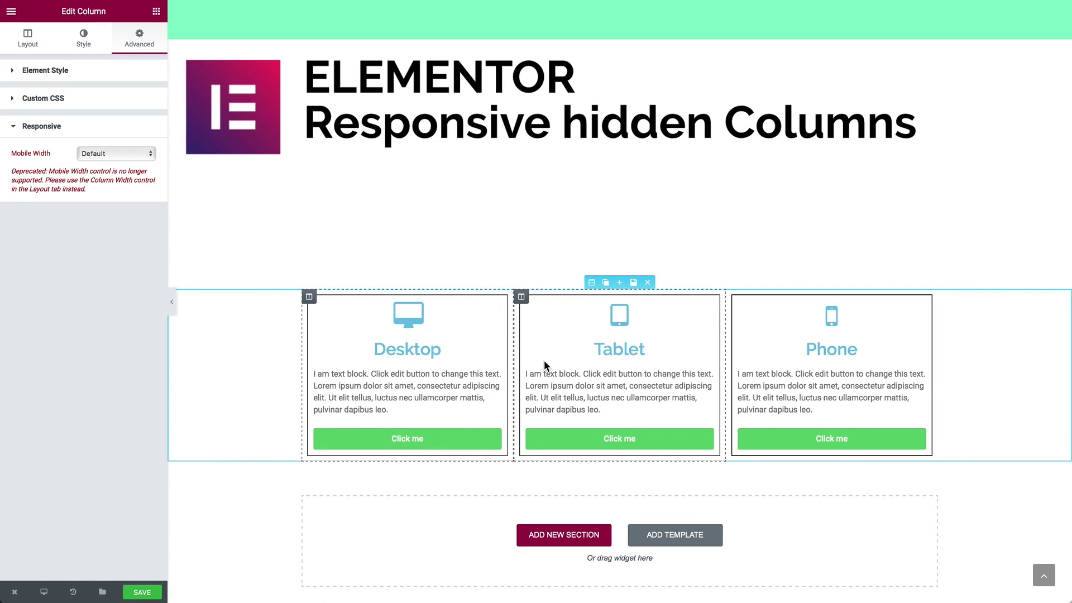
- Duplicate the card section and delete the Desktop column from the copy
click(605, 283)
scroll(447, 363, down, 5)
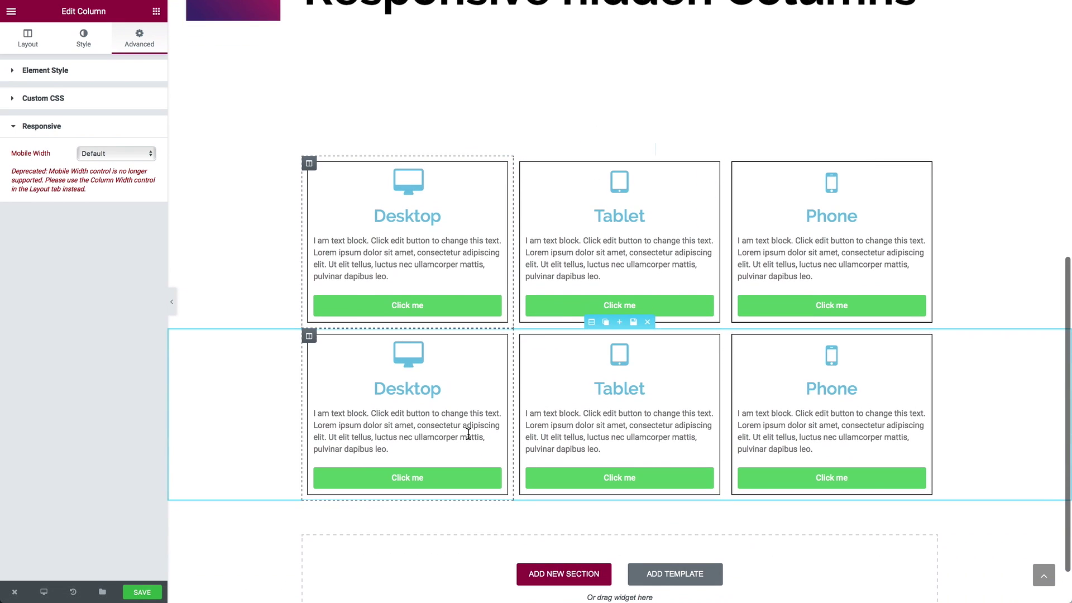
click(307, 336)
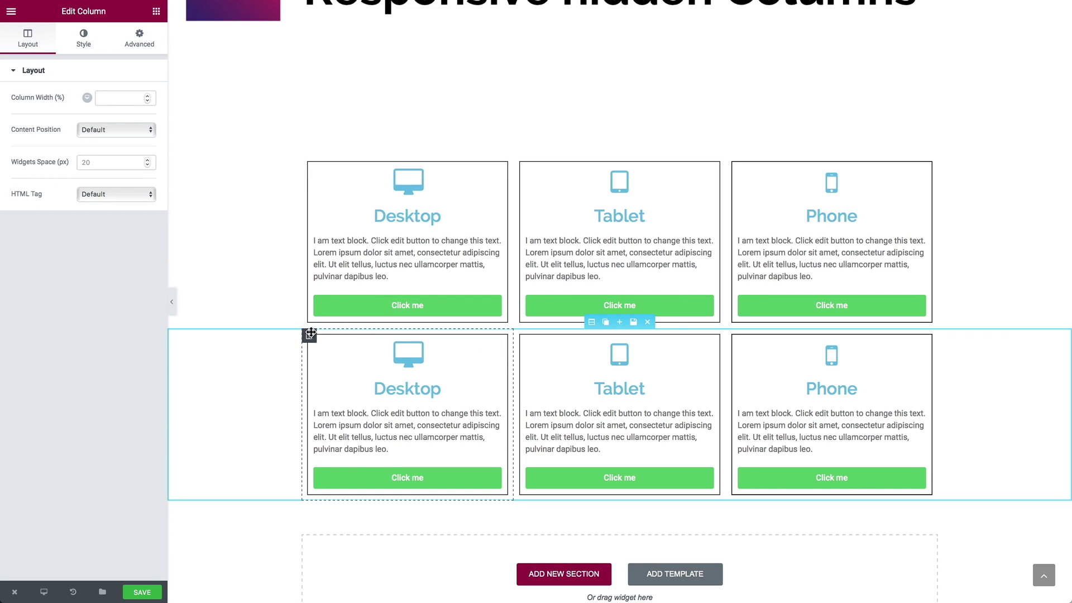
click(349, 335)
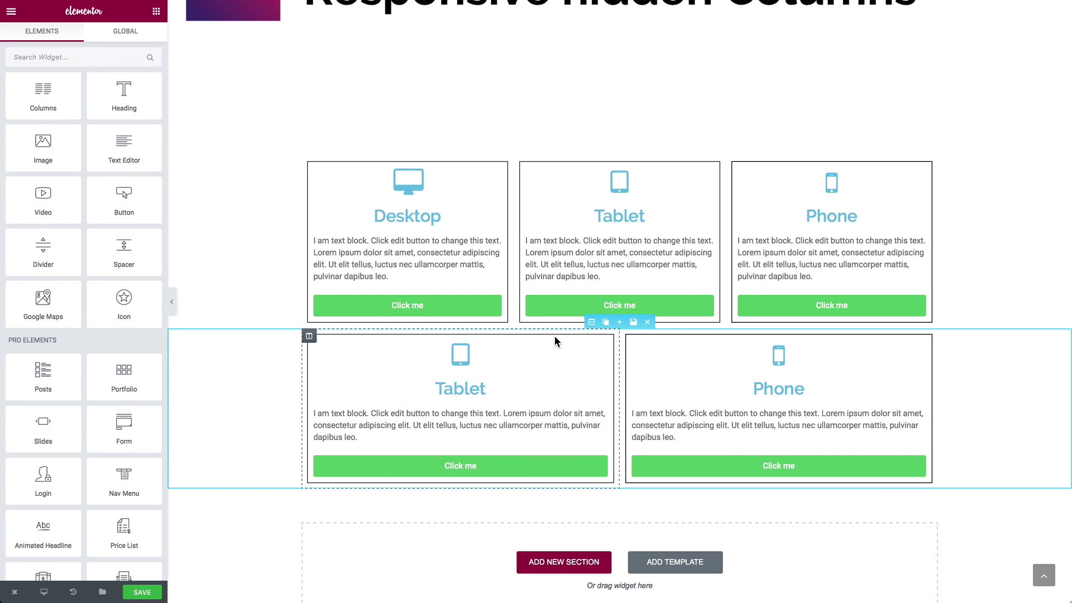
- Inspect the copied section's Advanced > Responsive options, then delete the Tablet/Phone row
click(590, 324)
click(140, 39)
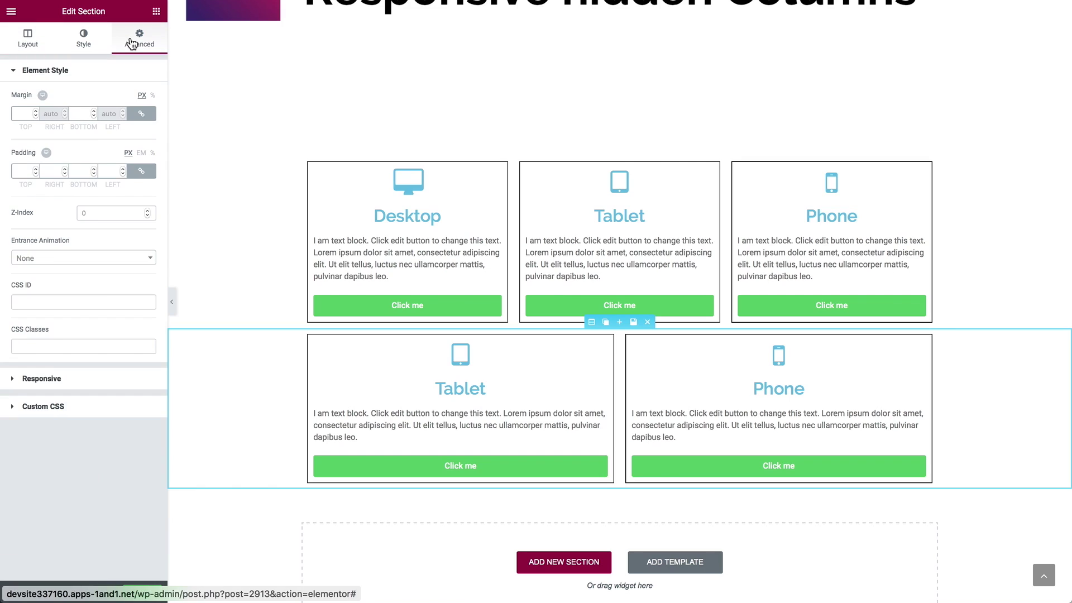
click(20, 378)
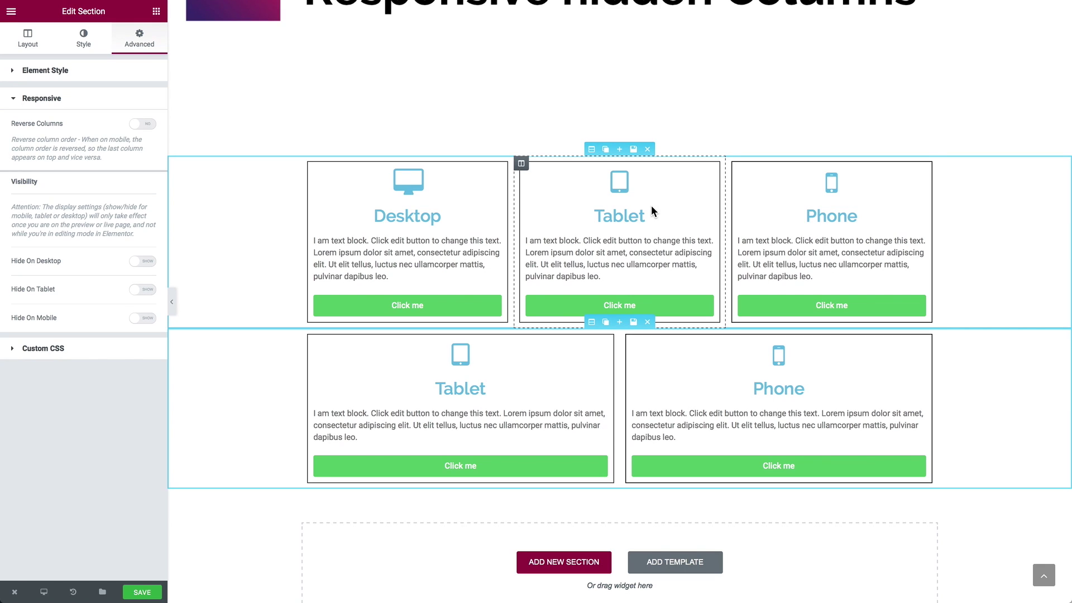
click(647, 322)
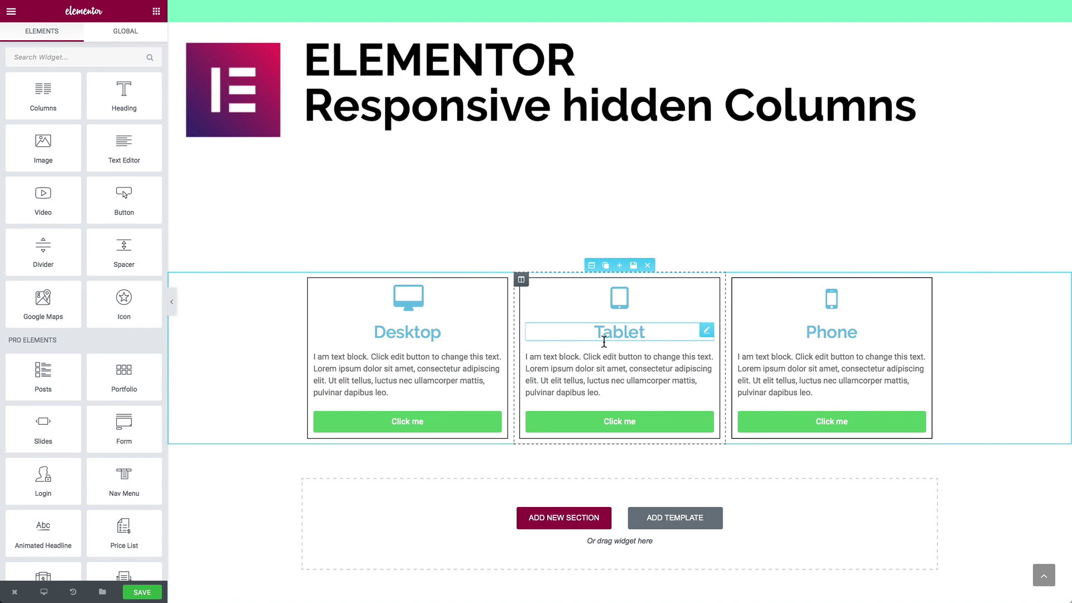
- Duplicate the three-card section and open the new Desktop column's Advanced settings
click(606, 267)
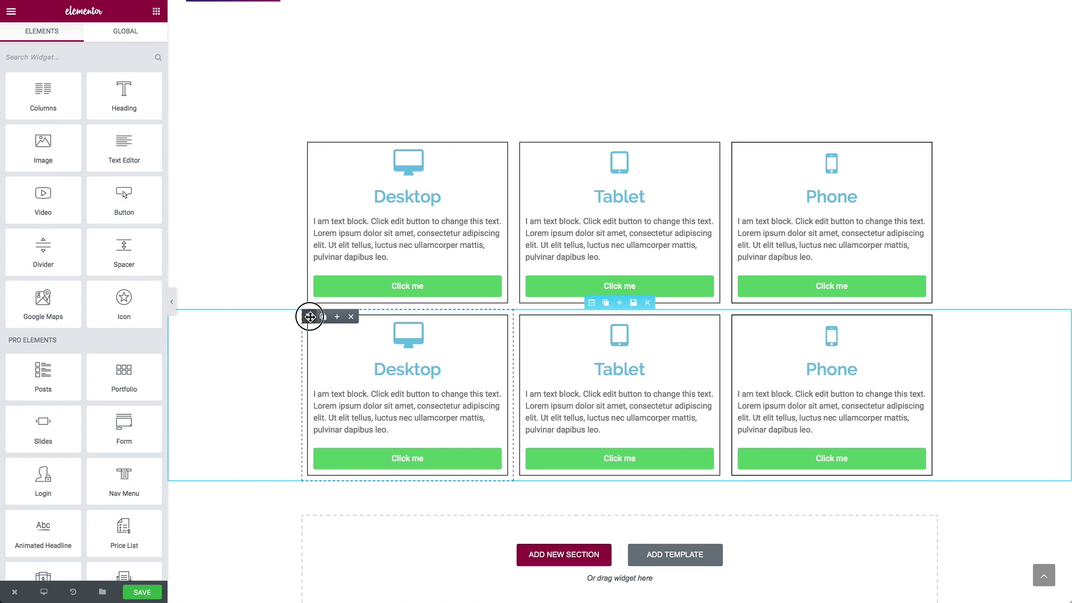
click(310, 317)
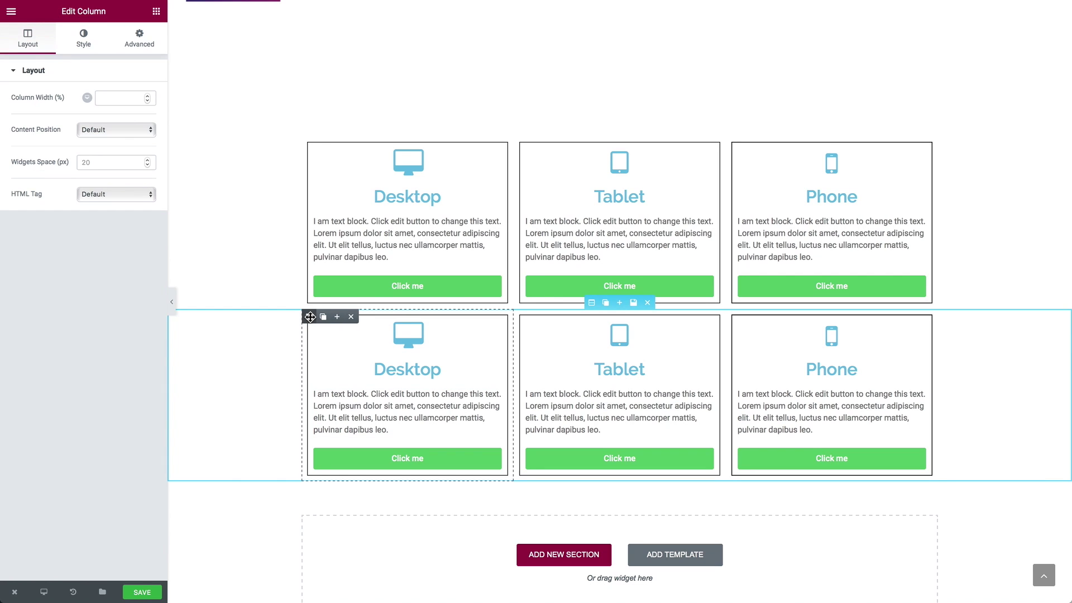
click(141, 40)
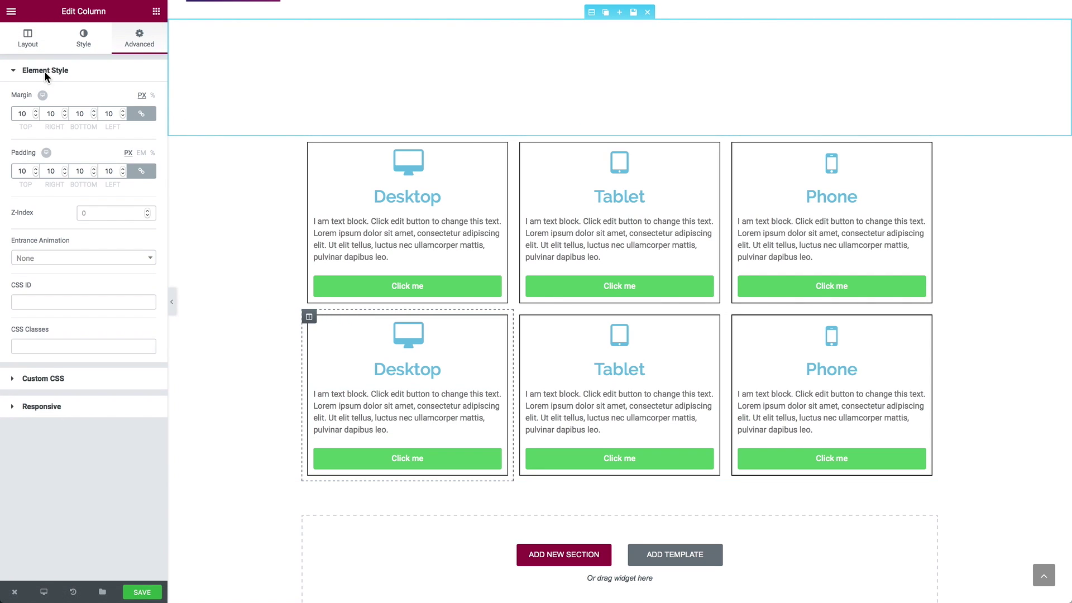
- Give the copied Desktop column the CSS classes elementor-hidden-tablet elementor-hidden-phone
click(37, 346)
text(elementor-hidd)
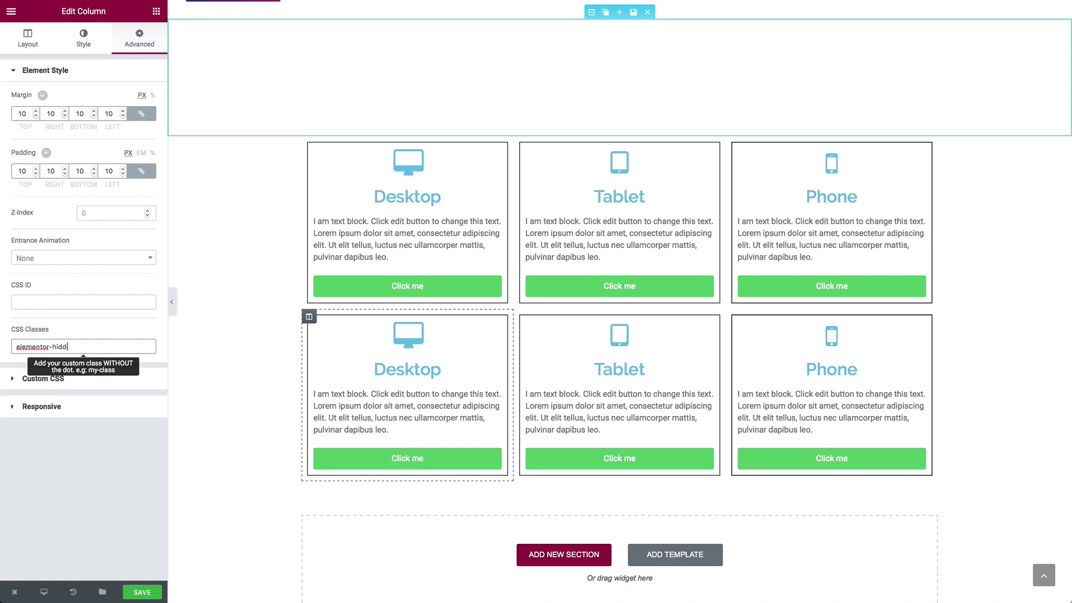
text(en-tablet)
key(ctrl+a)
key(ctrl+c)
key(Right)
key(ctrl+v)
key(BackSpace)
key(BackSpace)
key(BackSpace)
key(BackSpace)
key(BackSpace)
key(BackSpace)
text(phone)
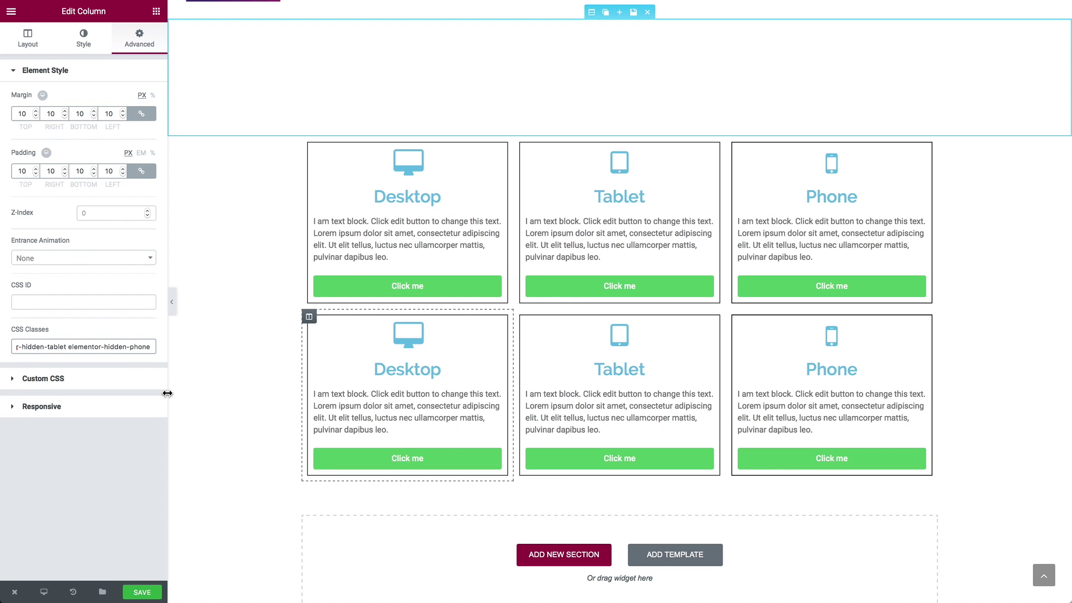
- Switch the preview to tablet width and view the page with the panel hidden
click(43, 592)
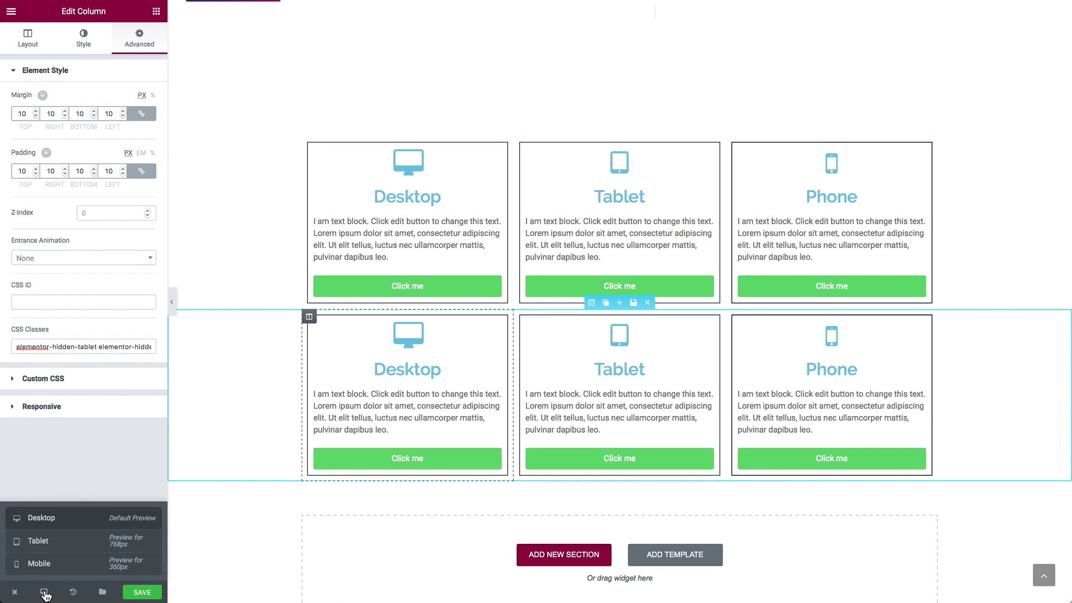
click(38, 540)
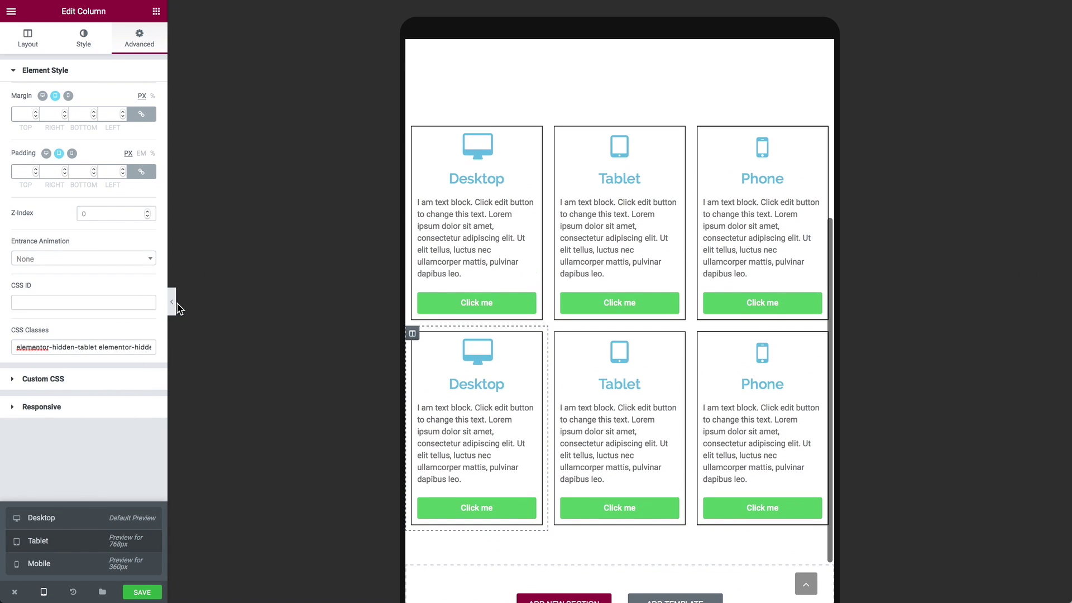
click(171, 302)
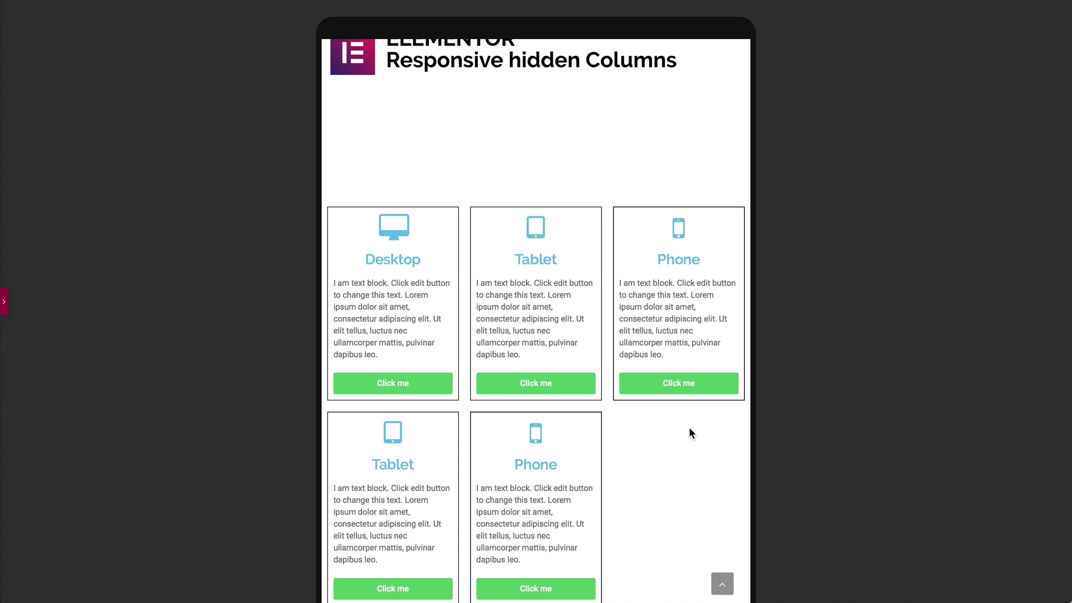
click(6, 302)
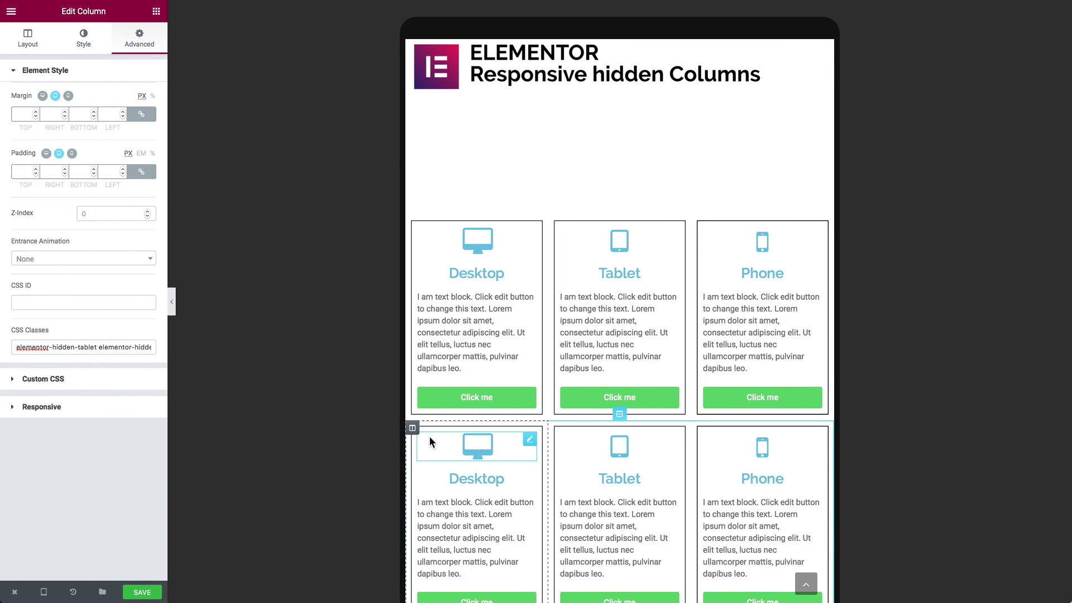
- Set the second row's Tablet column width to 50% on tablet
click(554, 428)
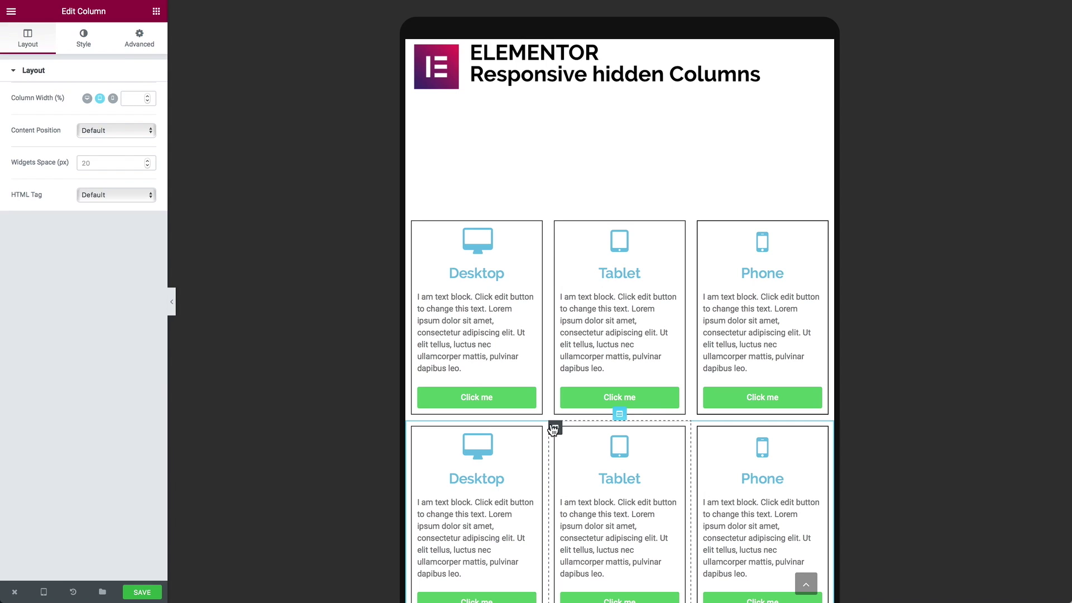
click(133, 98)
text(50)
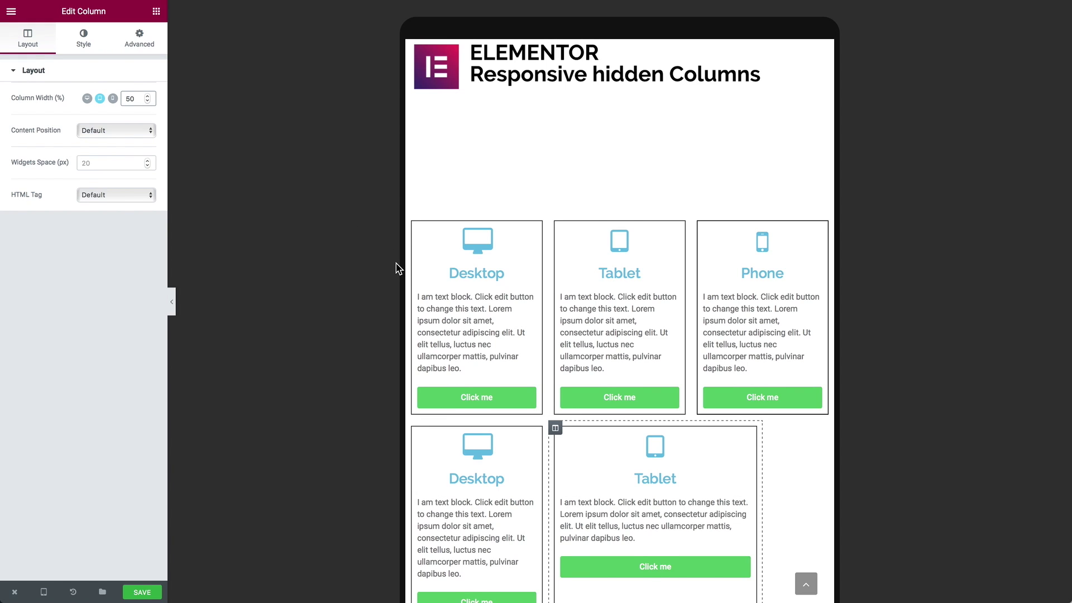
scroll(398, 268, down, 3)
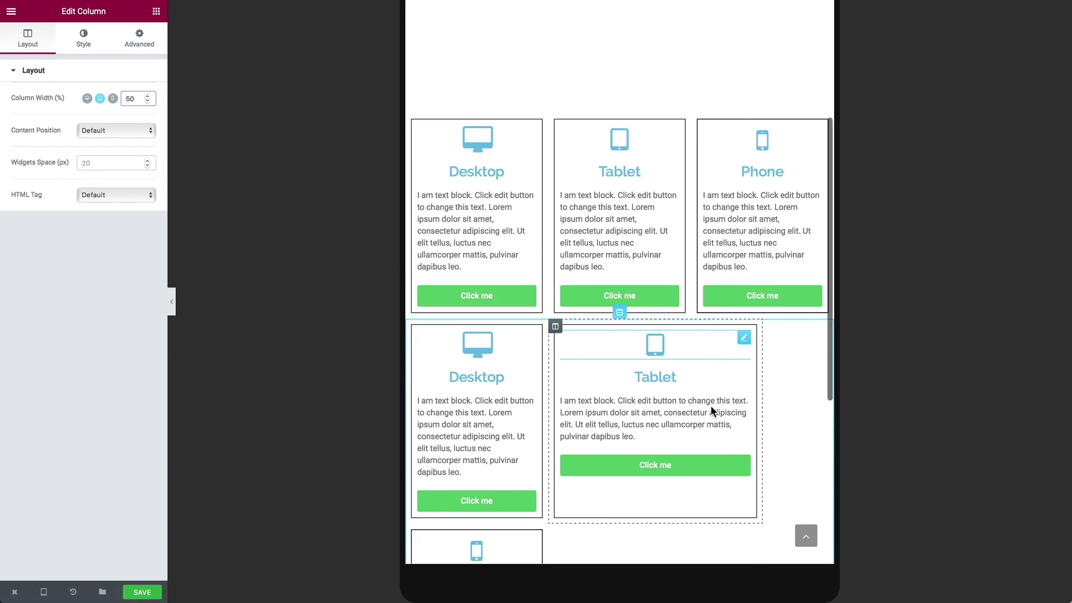
scroll(711, 411, down, 3)
- Set the second row's Phone column width to 50% on tablet
click(413, 370)
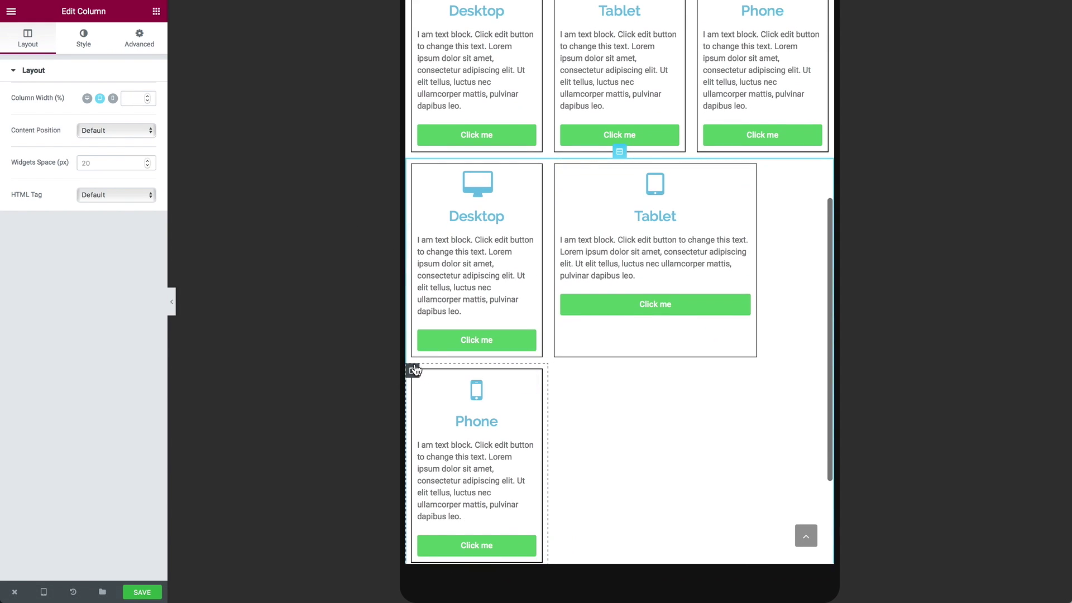
click(127, 98)
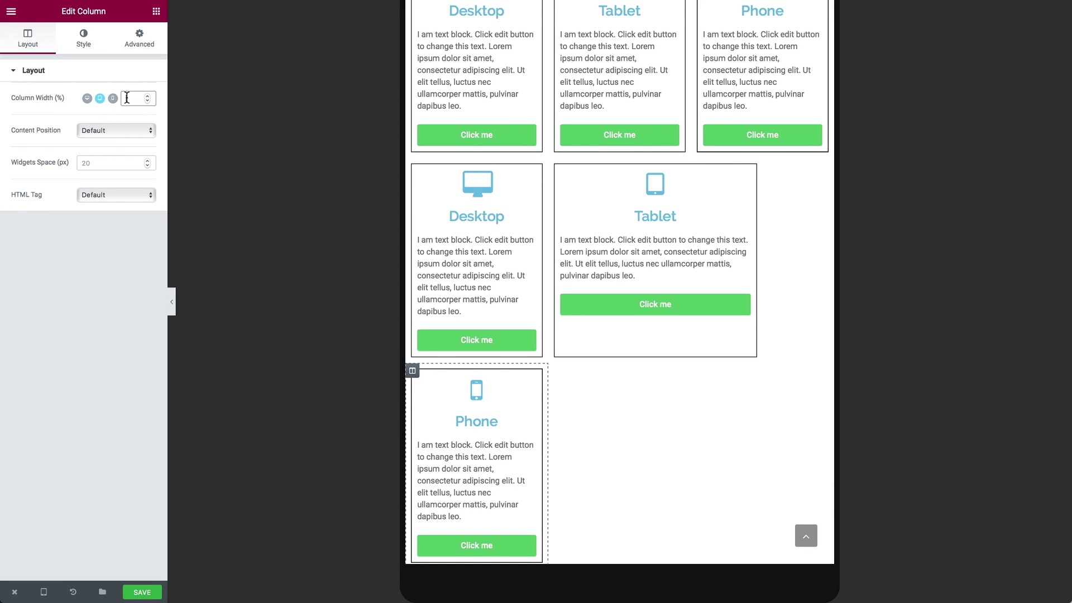
text(50)
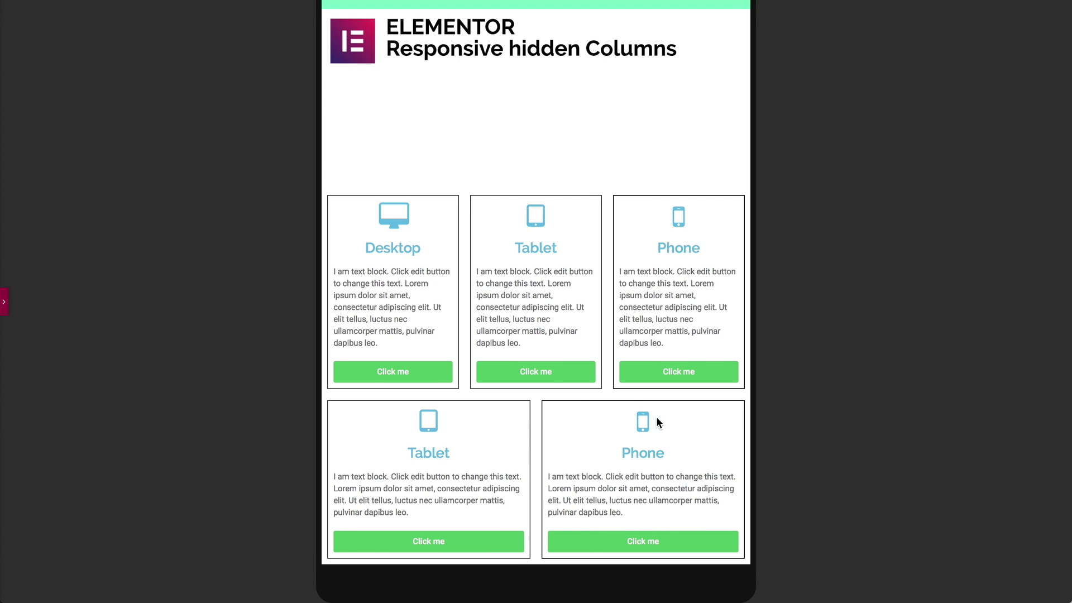
click(5, 302)
click(44, 592)
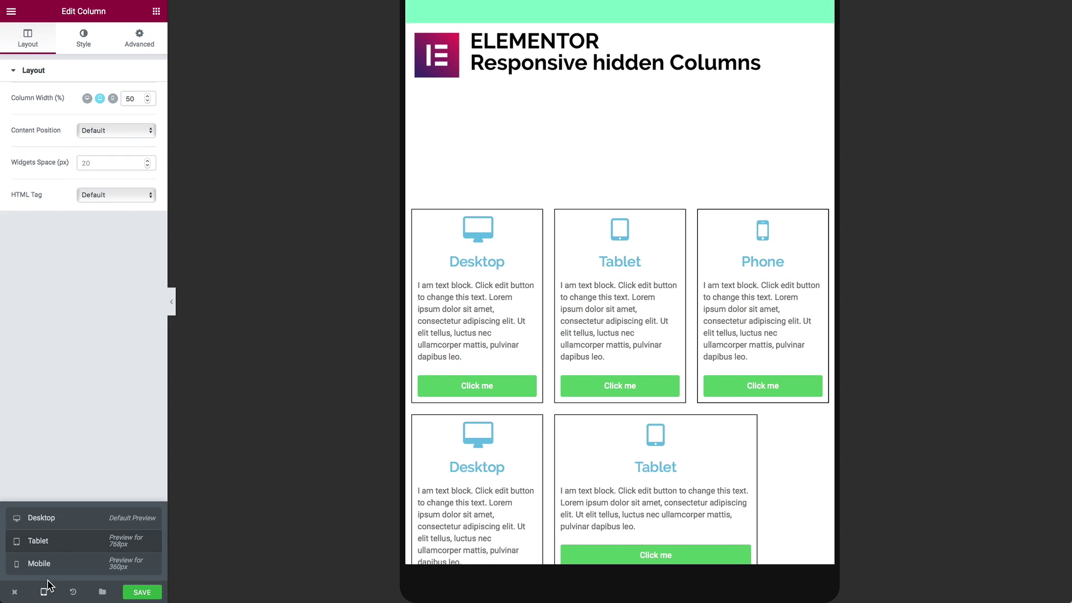
- Return to the desktop preview and delete the duplicated card row
click(52, 525)
scroll(566, 508, down, 6)
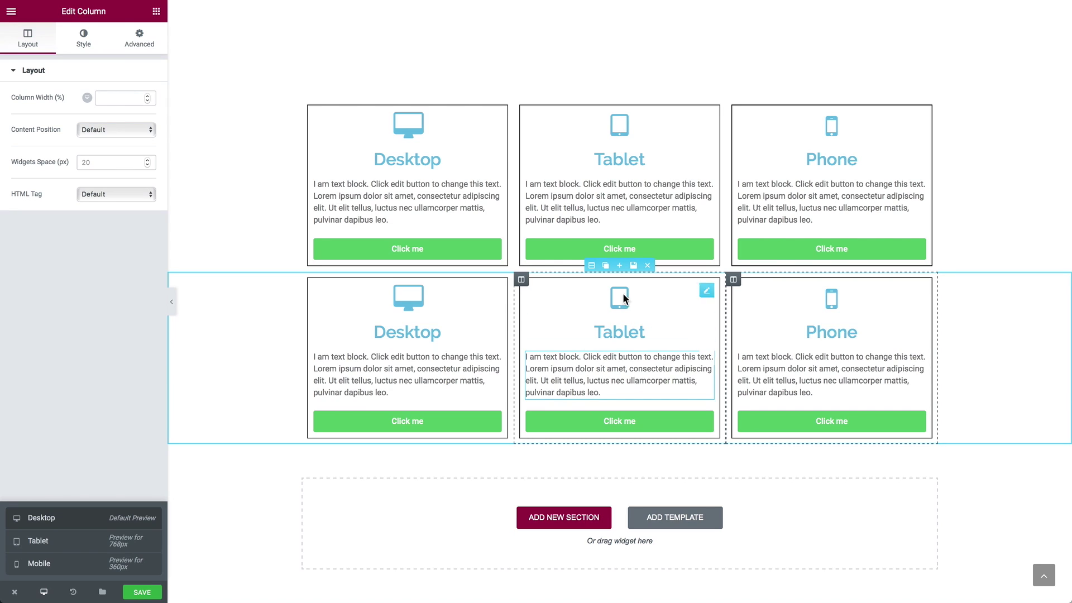
click(648, 268)
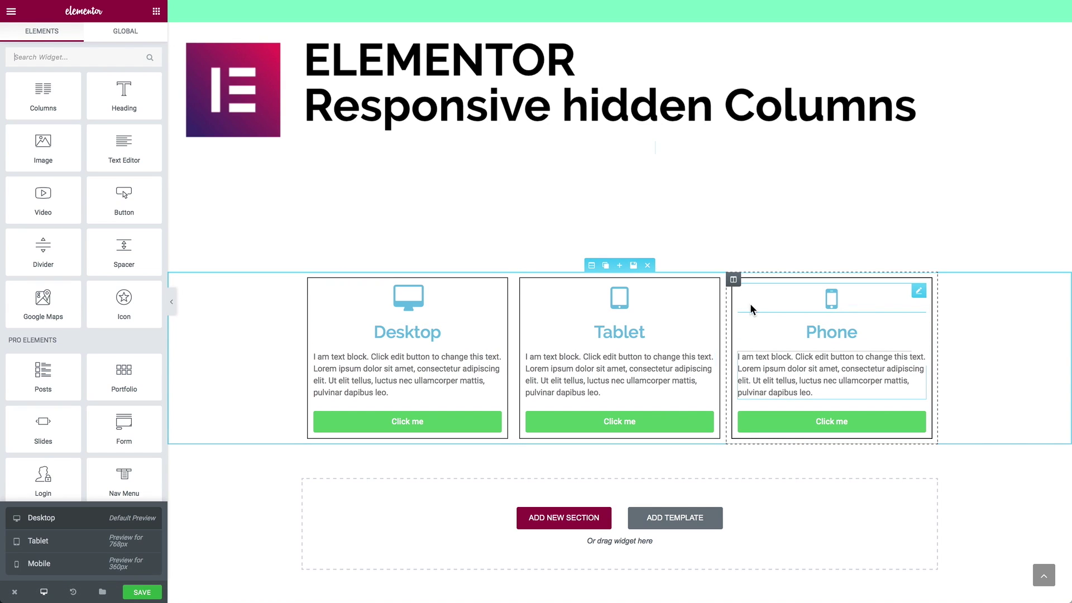
- Add the CSS class elementor-hidden-desktop to the Phone column and preview the desktop layout
click(735, 280)
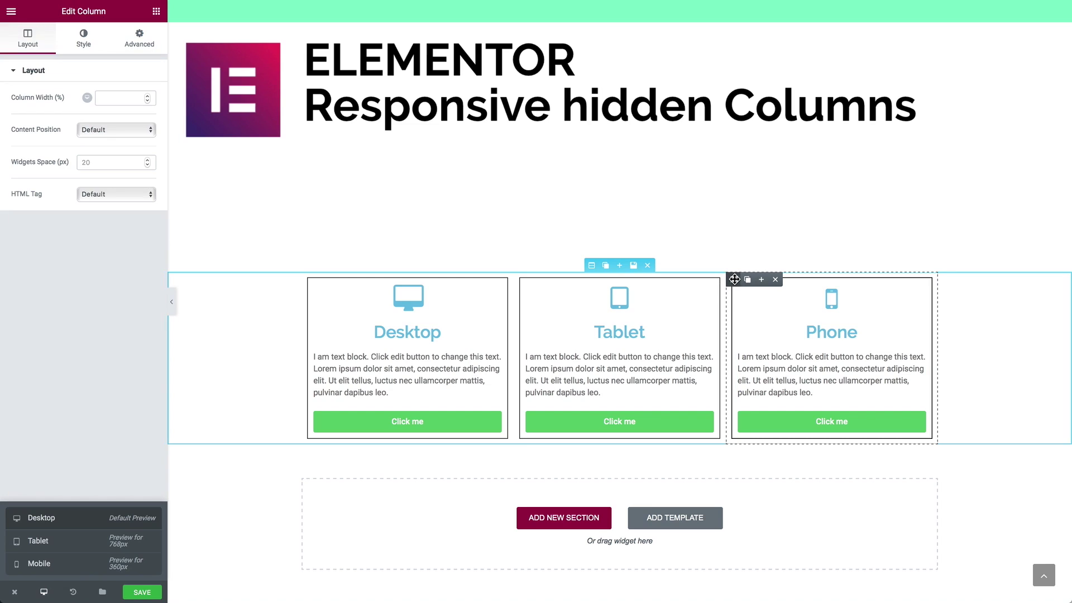
click(141, 48)
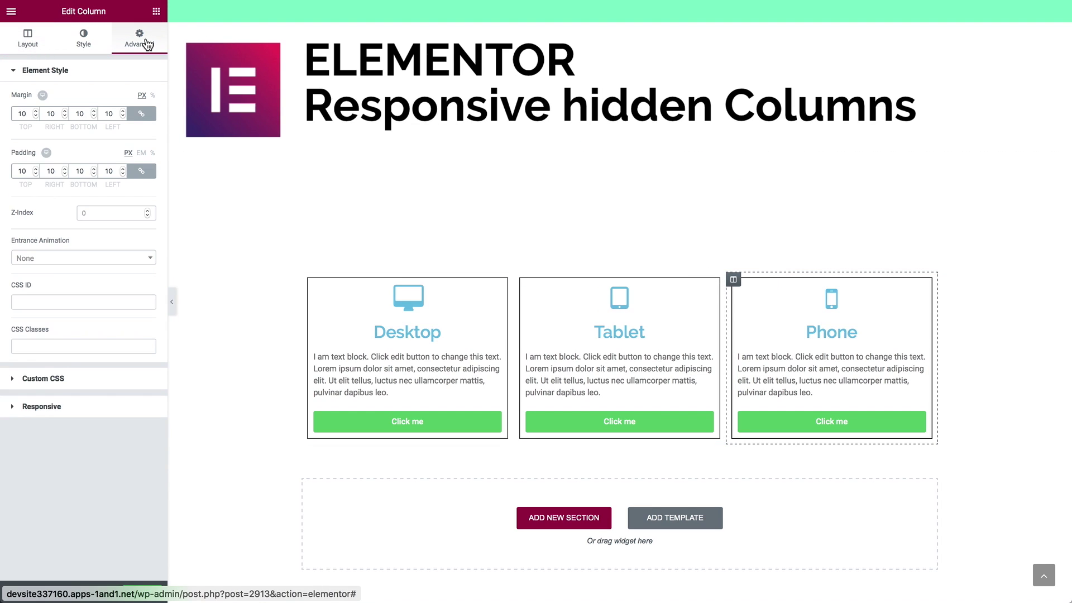
click(84, 343)
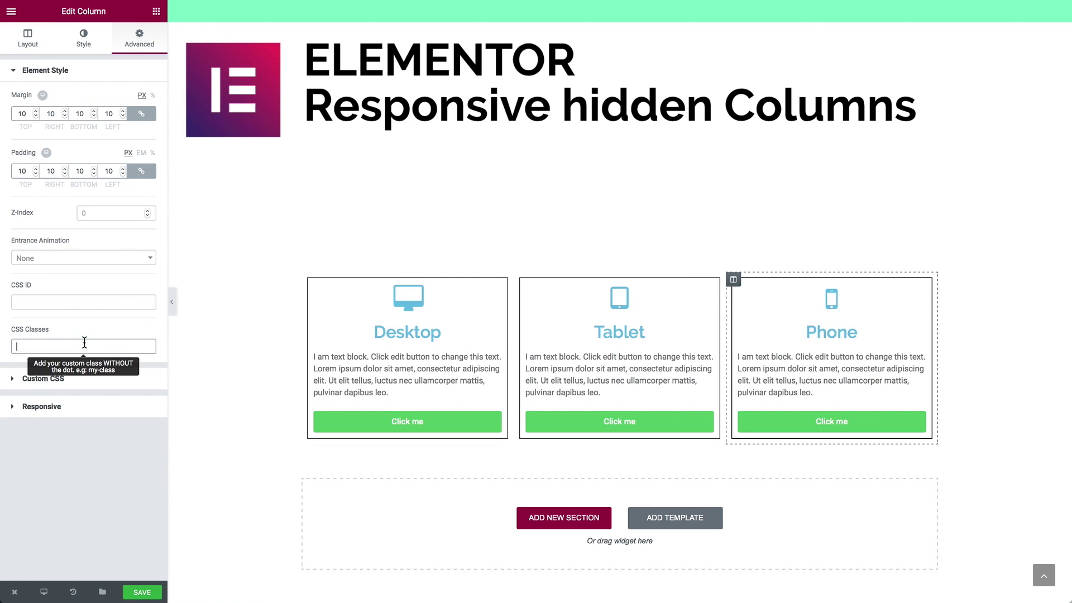
text(elee)
text(men)
text(tor-hidde)
text(n-desktop)
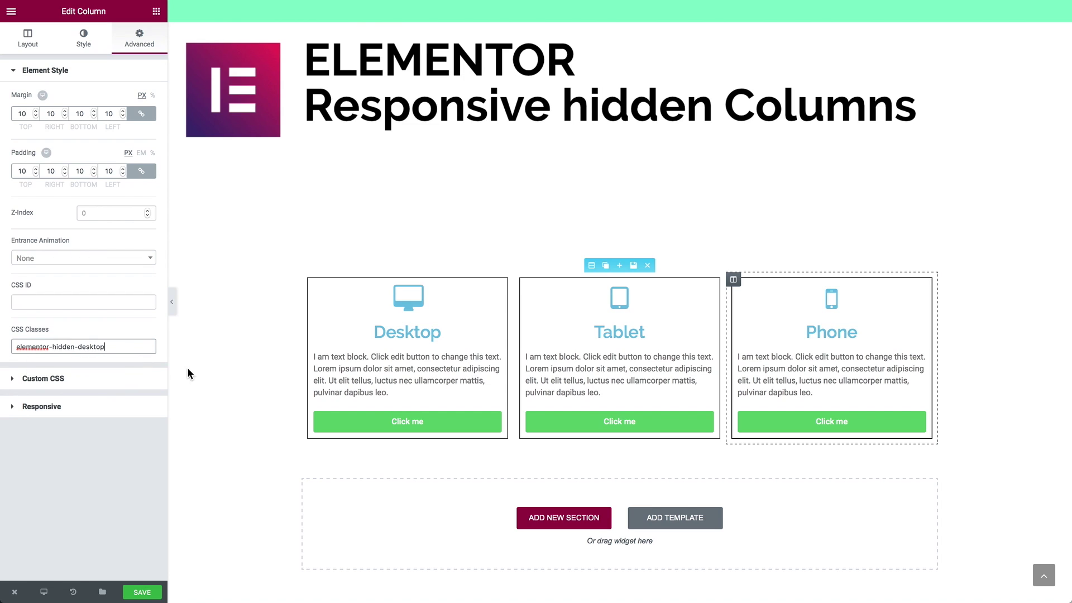
click(169, 303)
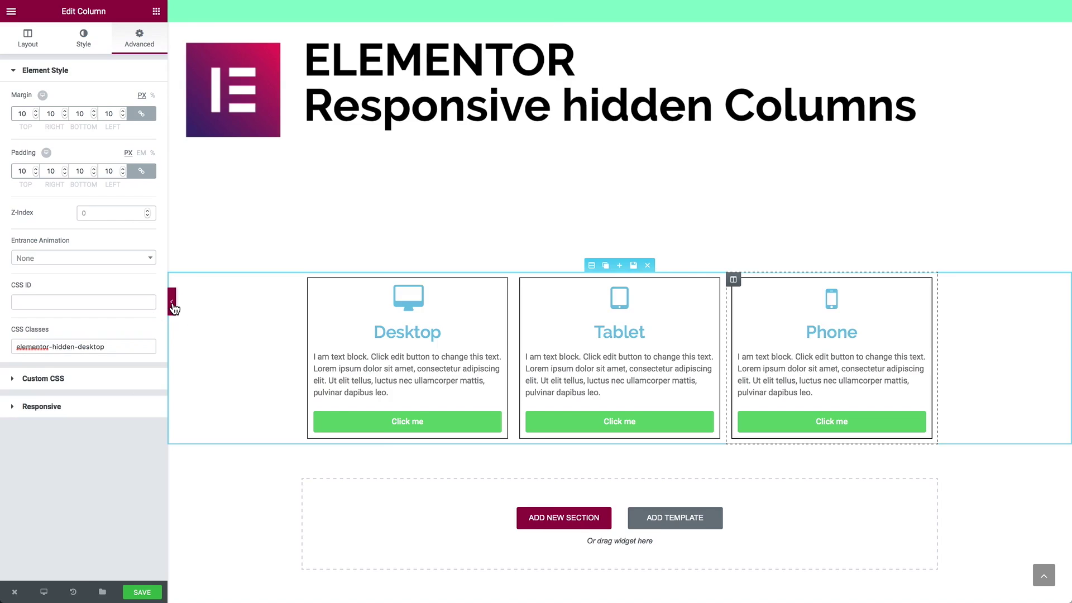
scroll(517, 517, down, 2)
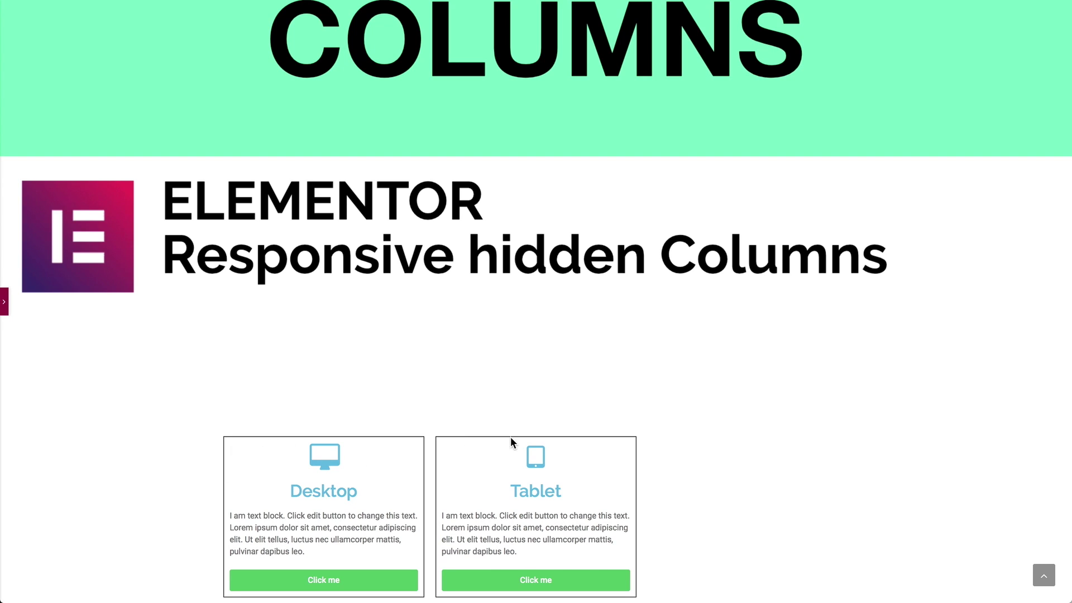
click(4, 302)
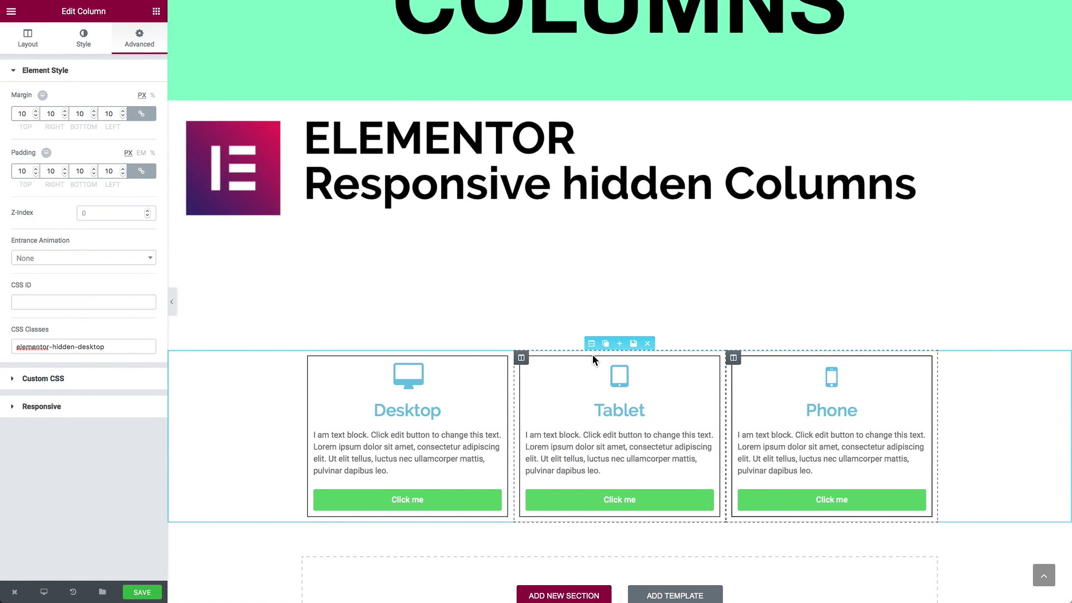
- Add the class db-column-flex-grow to the card section and expand its Custom CSS area
click(591, 343)
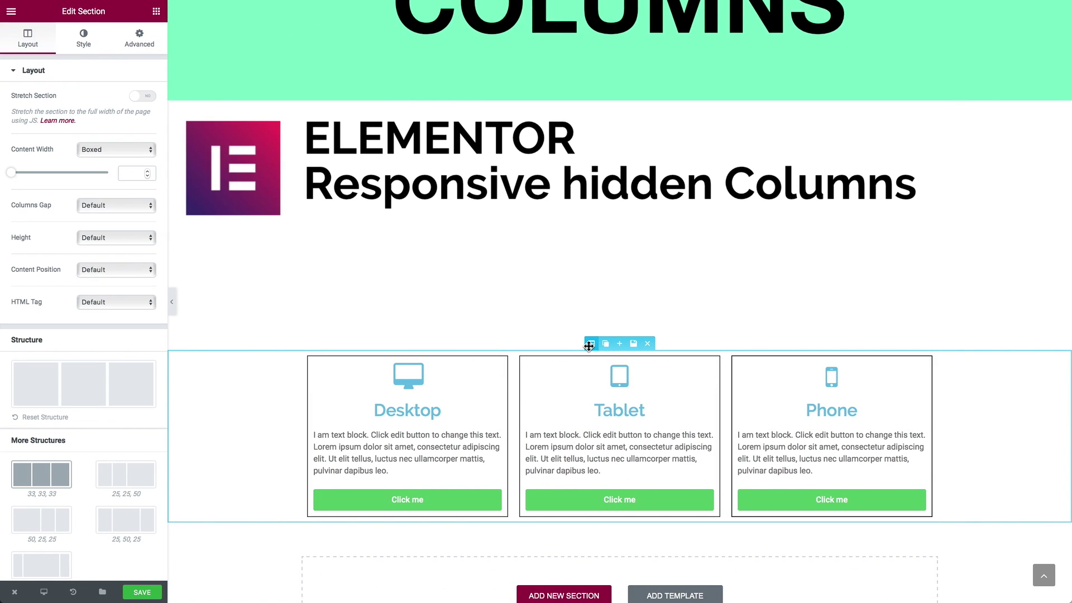
click(139, 45)
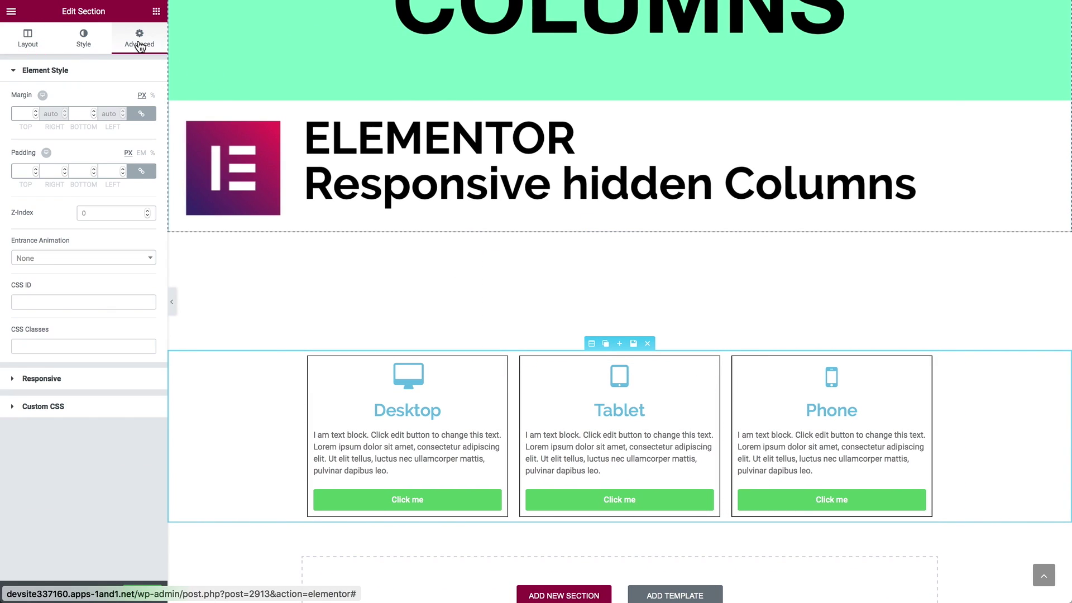
click(39, 341)
text(db)
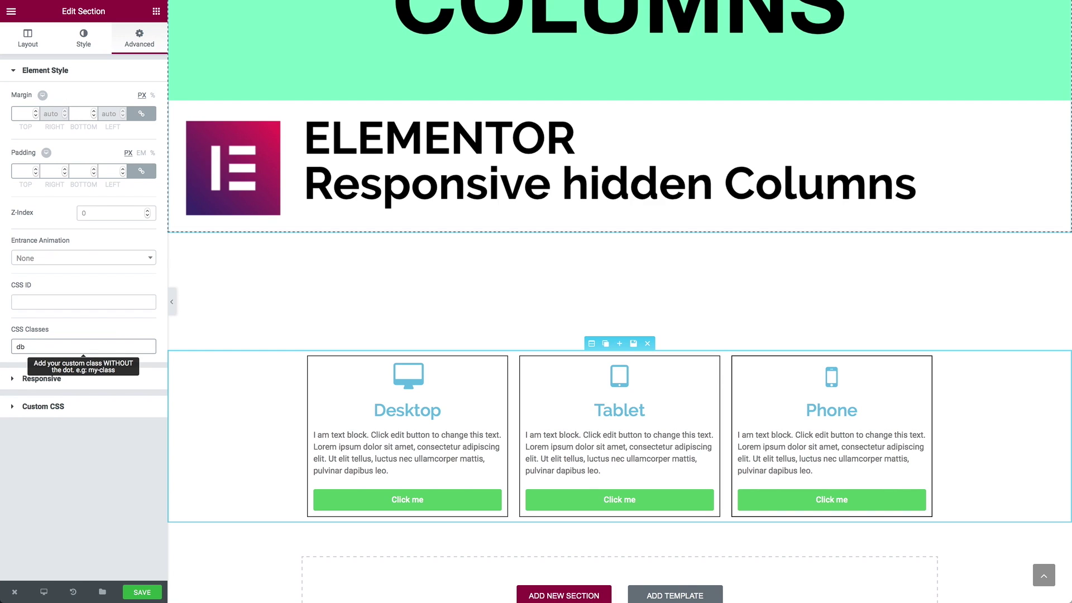
text(-column-flex-)
text(grow)
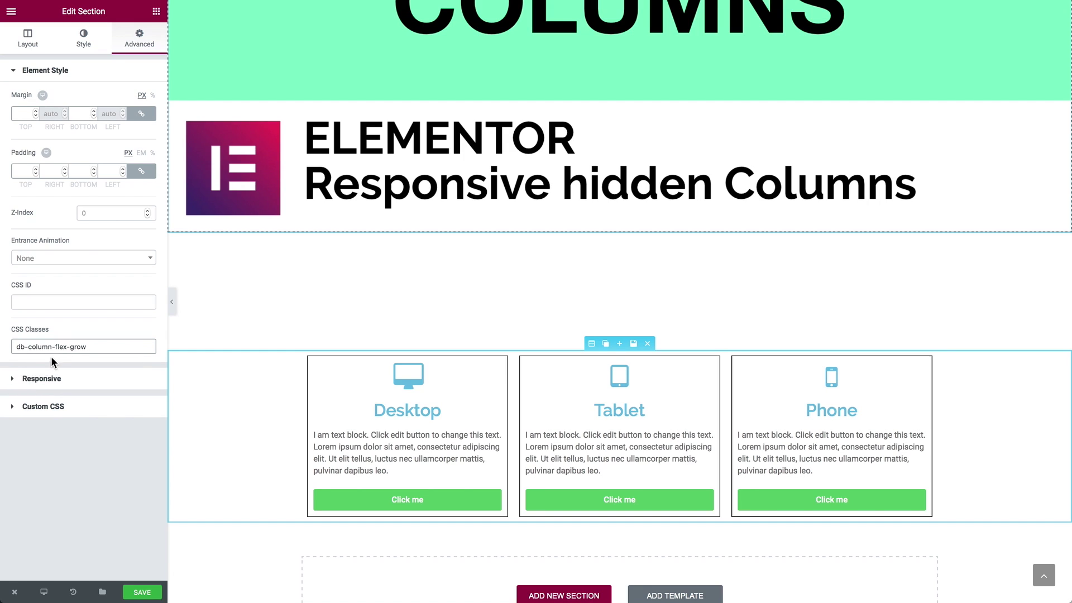
click(13, 410)
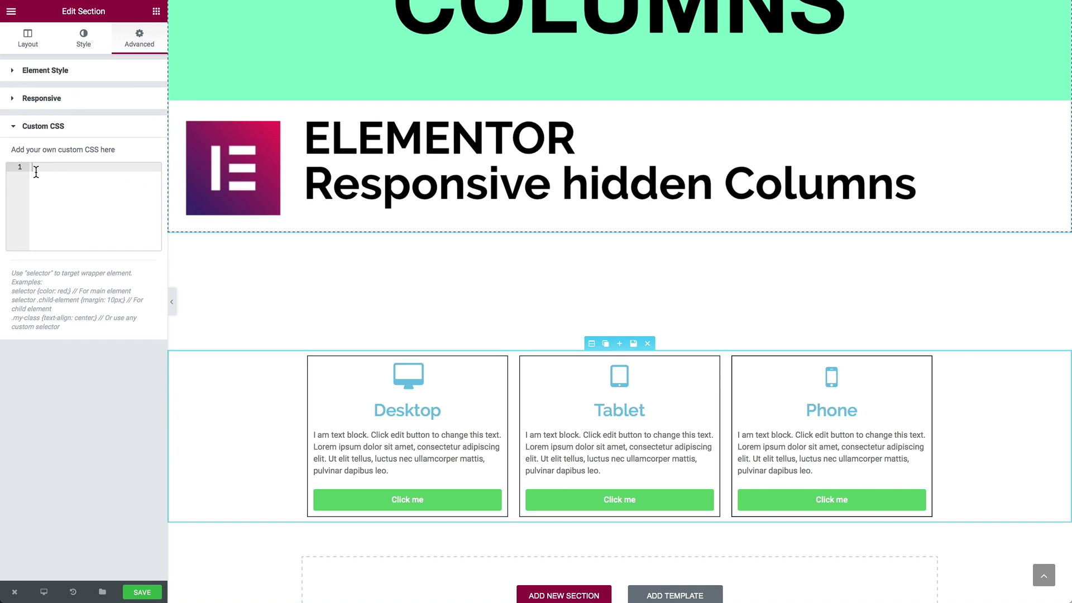
click(35, 170)
- Copy the section's class name and paste it into Custom CSS as .db-column-flex-grow
click(15, 77)
double_click(20, 346)
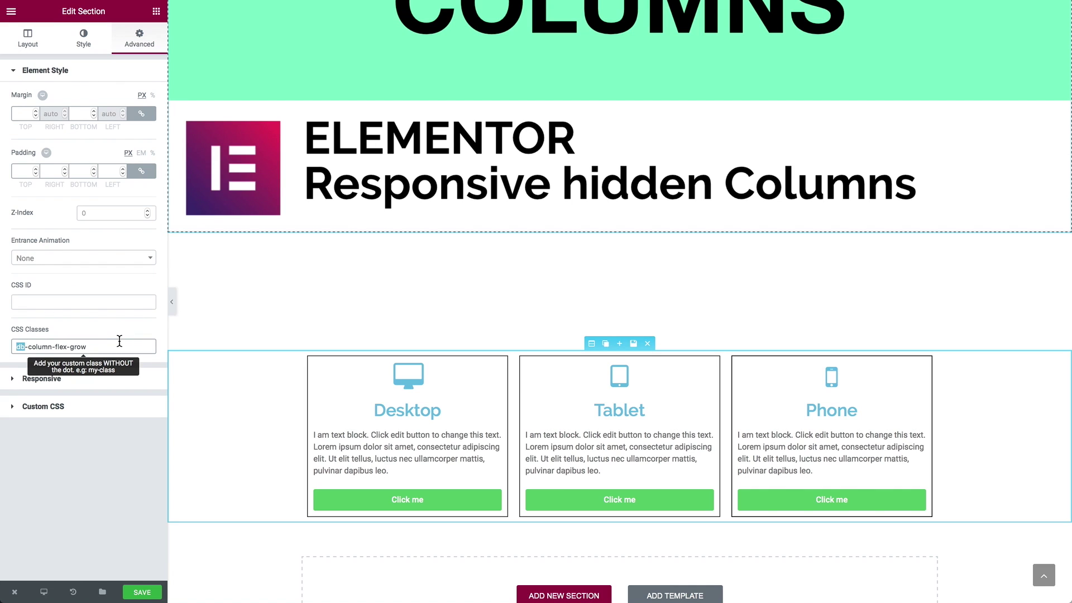
double_click(114, 352)
key(ctrl+a)
key(ctrl+c)
click(60, 406)
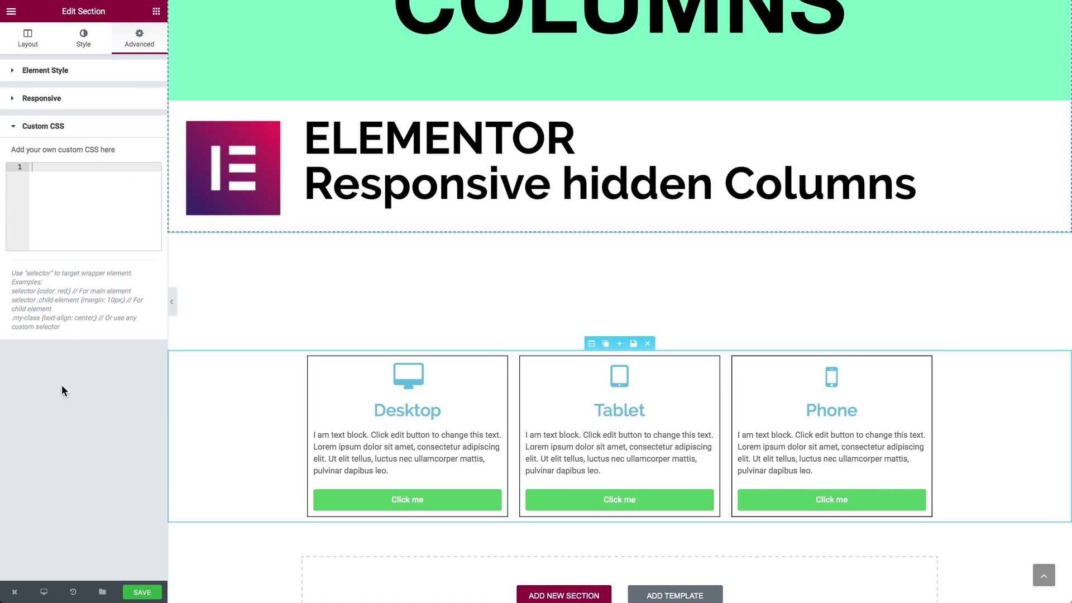
click(45, 173)
text(.)
key(ctrl+v)
- Complete the rule .db-column-flex-grow .elementor-column { flex: 1 1 auto; } and preview the desktop layout
text(.elementor-)
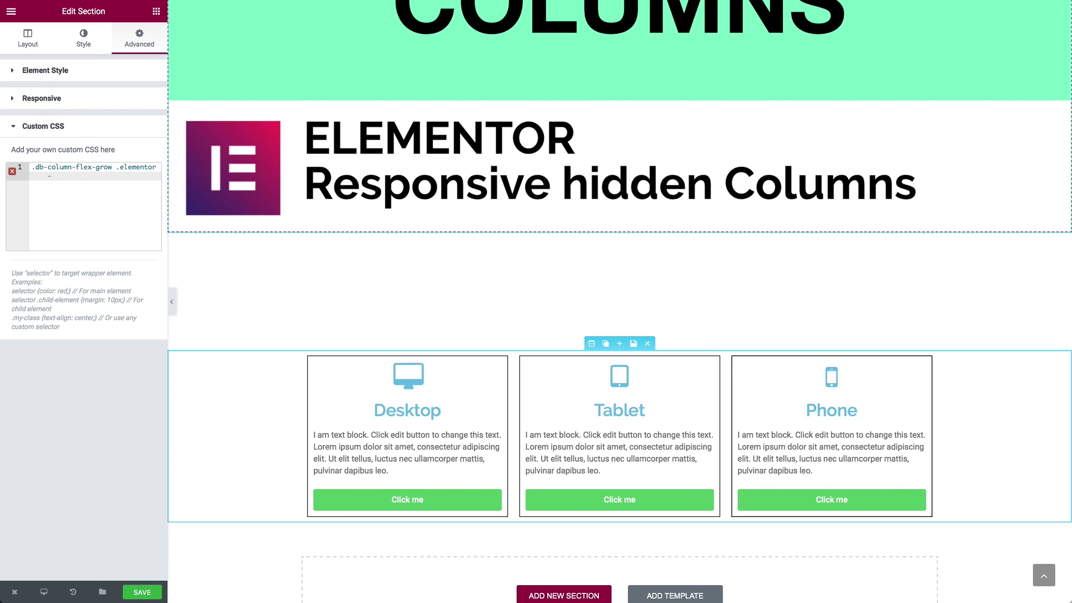
text(column {)
key(Return)
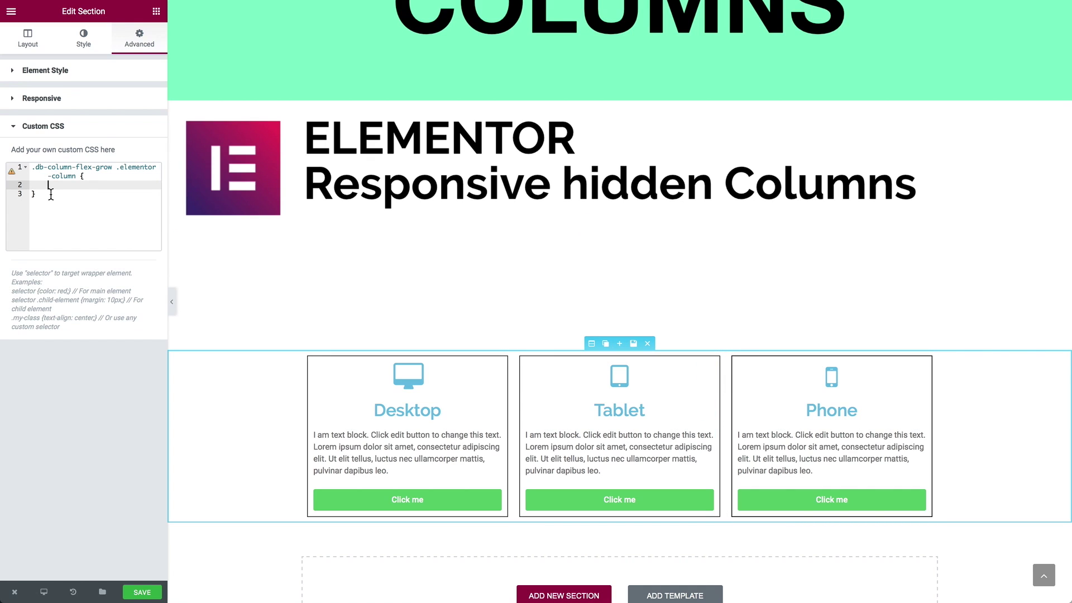
text(flex)
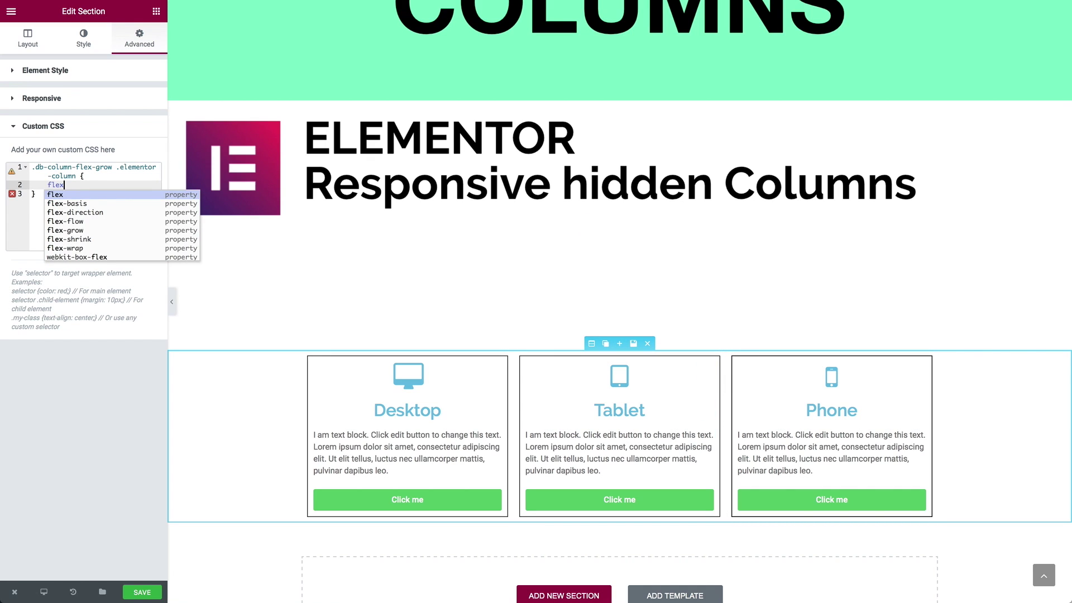
key(Return)
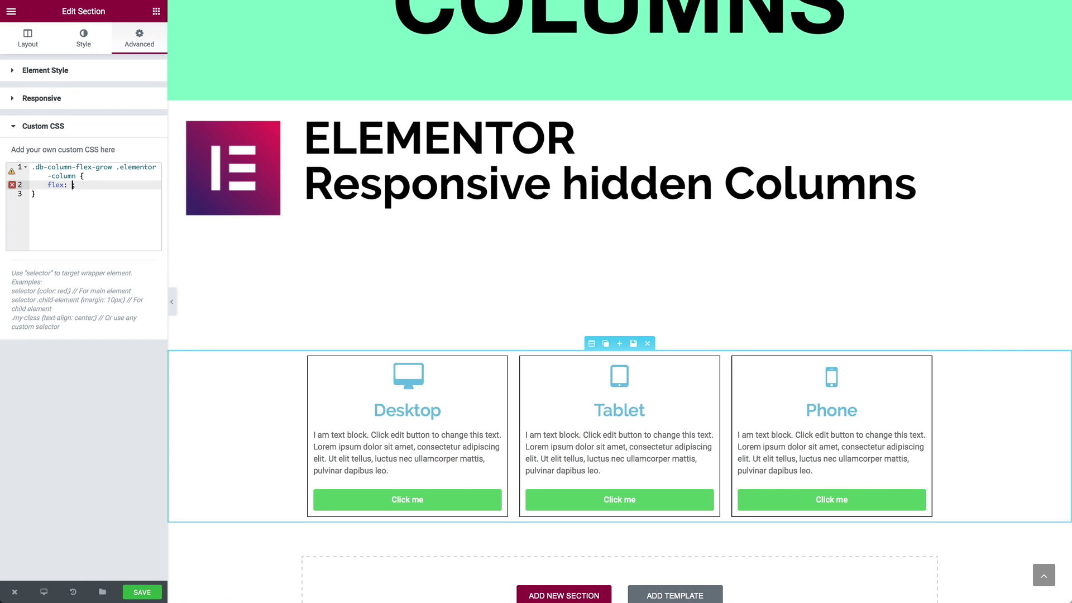
text(0)
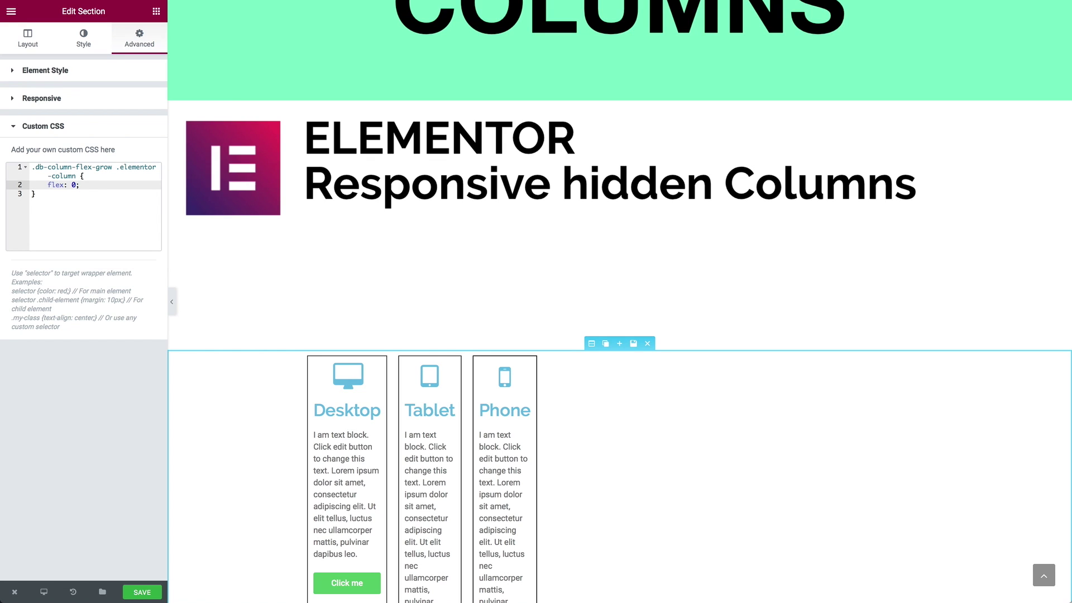
key(BackSpace)
text(1)
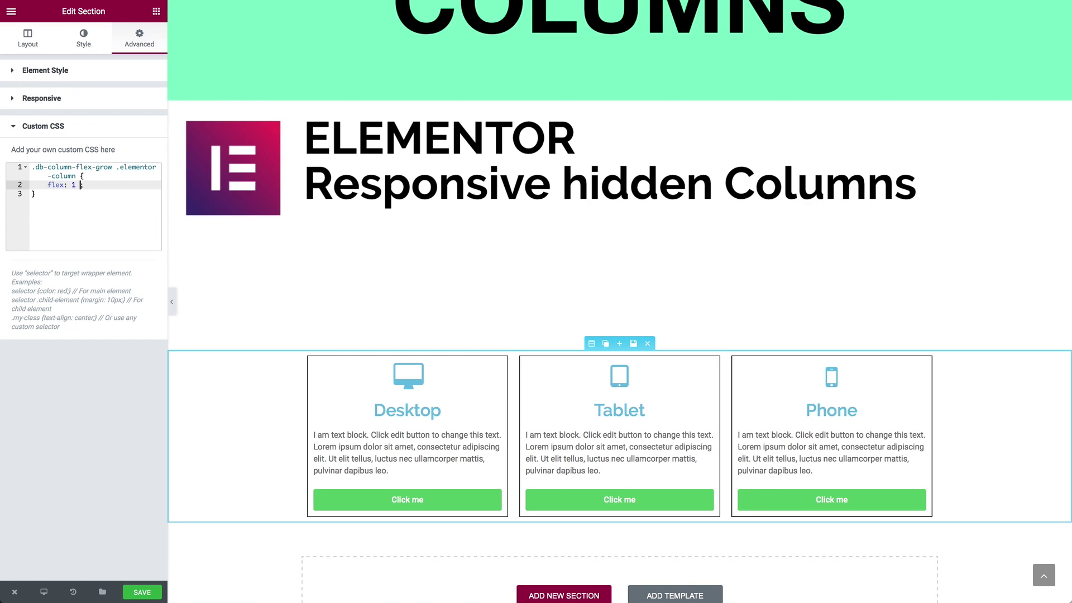
text( 1 auto)
click(172, 302)
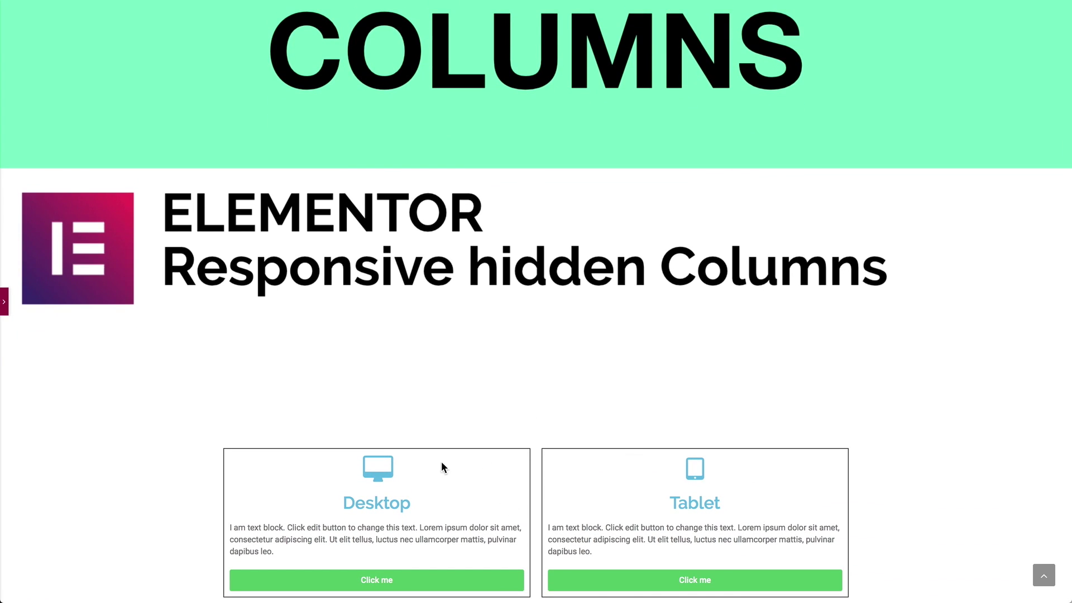
click(4, 304)
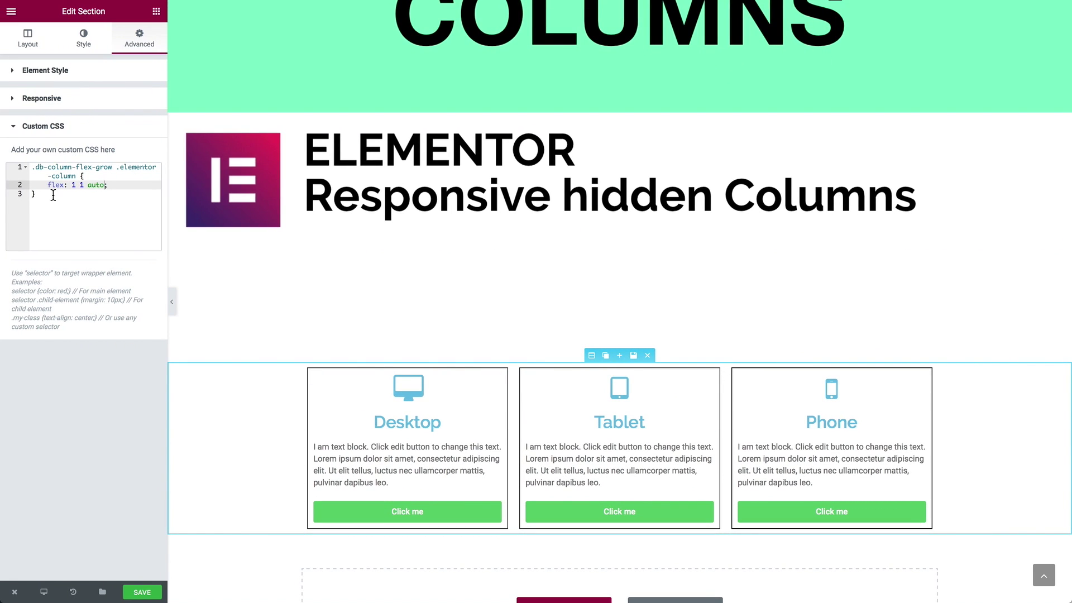
drag(53, 194, 19, 149)
key(BackSpace)
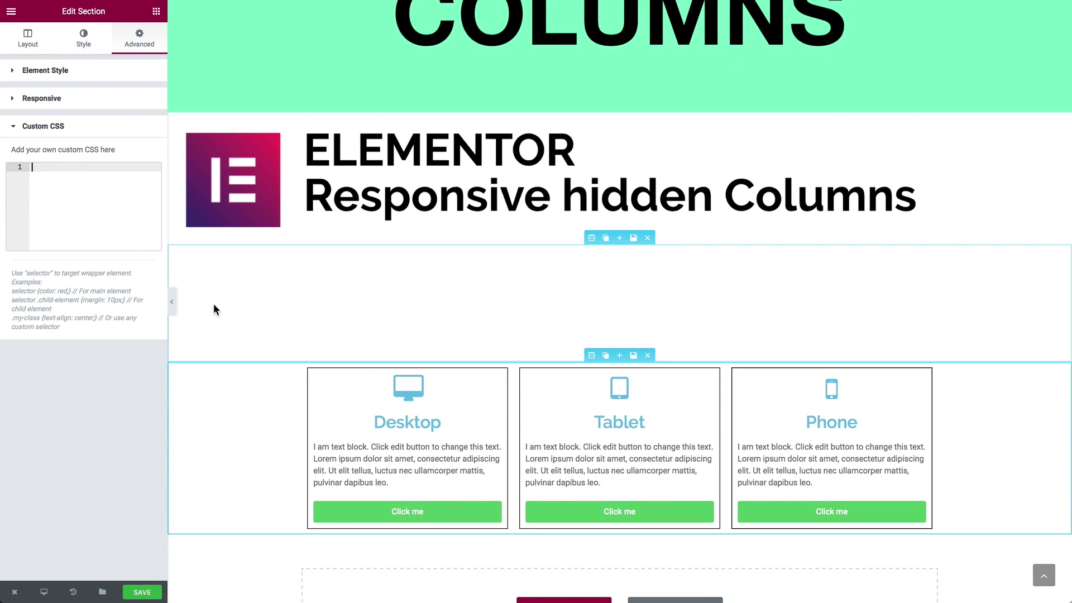
click(171, 302)
scroll(366, 394, down, 3)
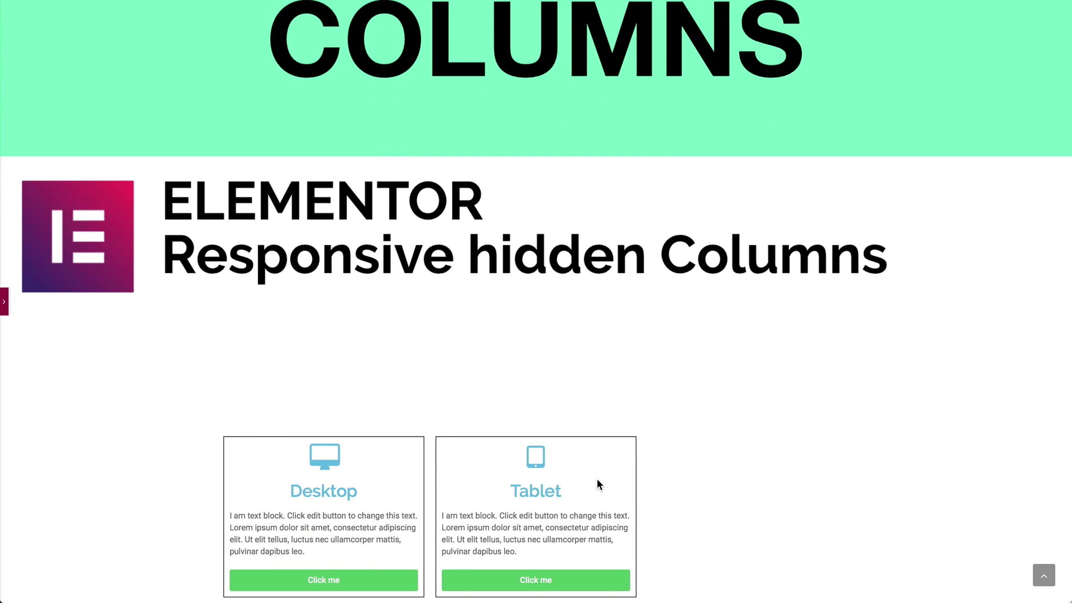
click(4, 303)
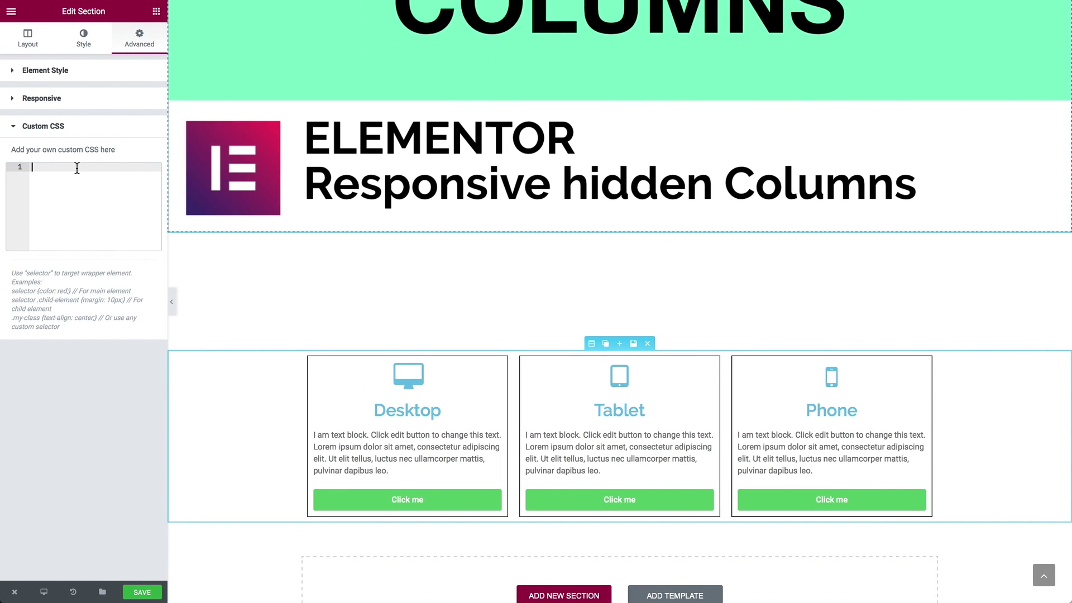
click(77, 168)
key(ctrl+v)
click(171, 301)
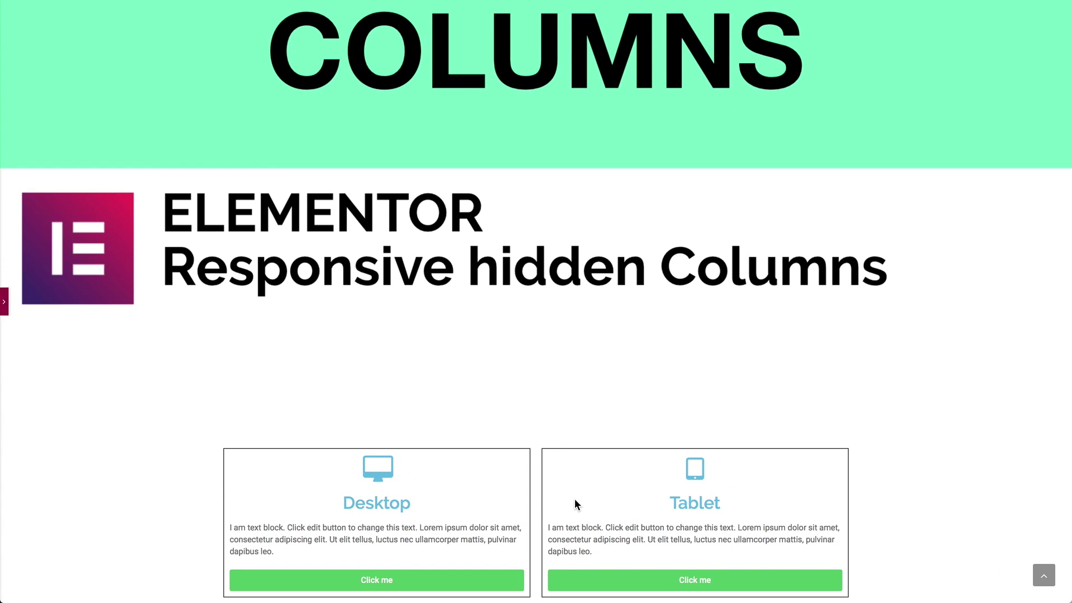
click(5, 304)
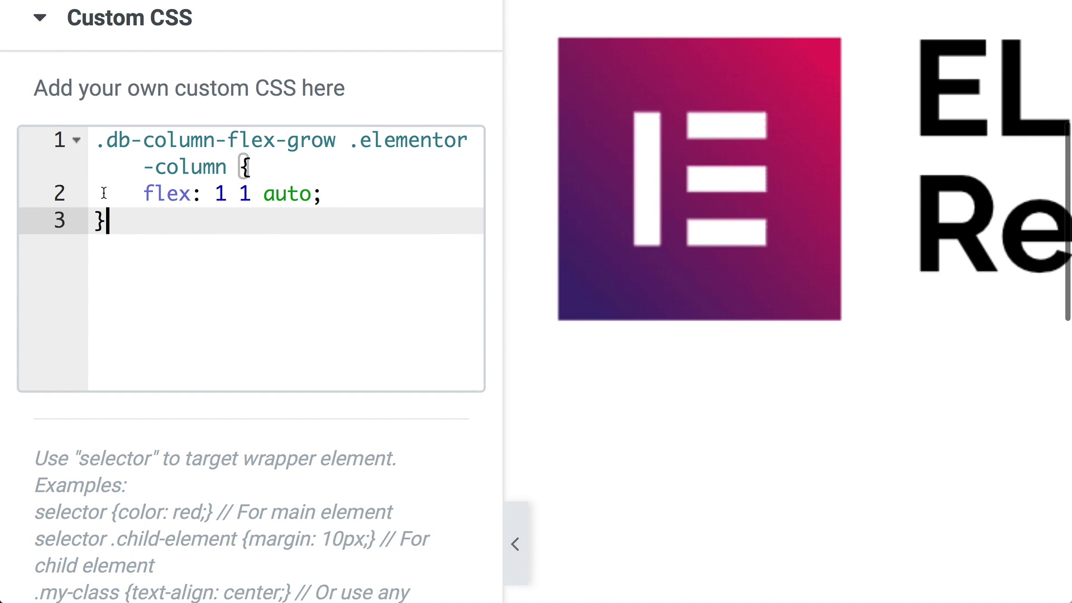
drag(140, 192, 335, 199)
click(310, 216)
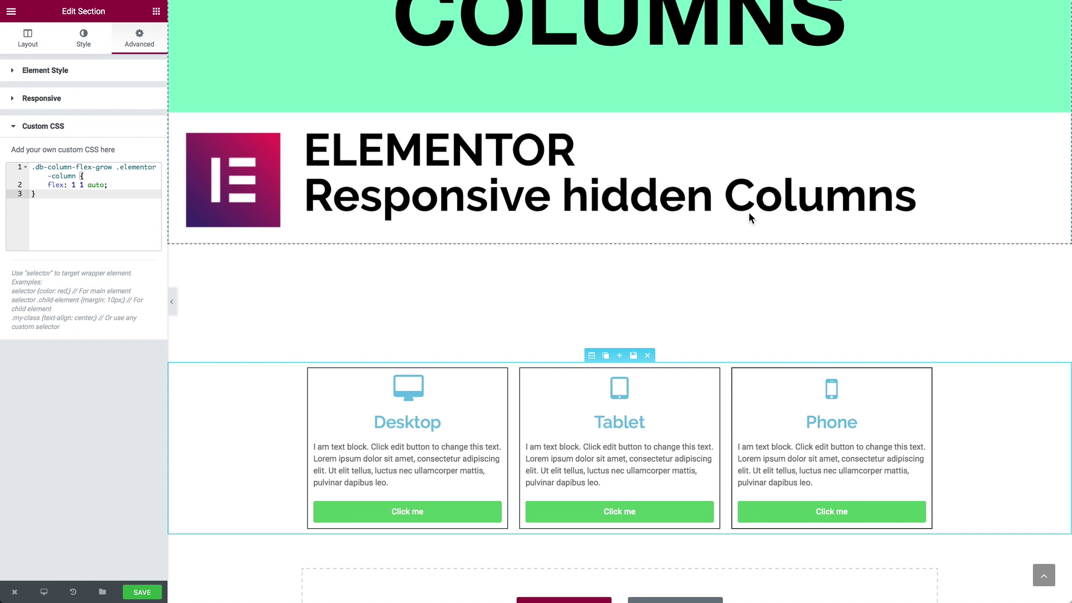
scroll(748, 212, up, 5)
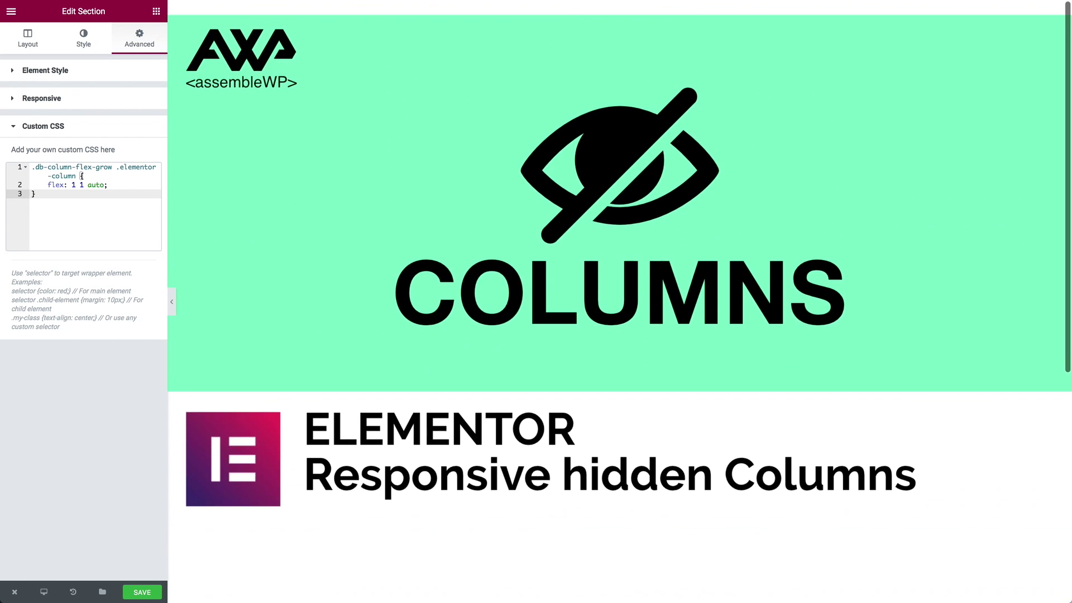